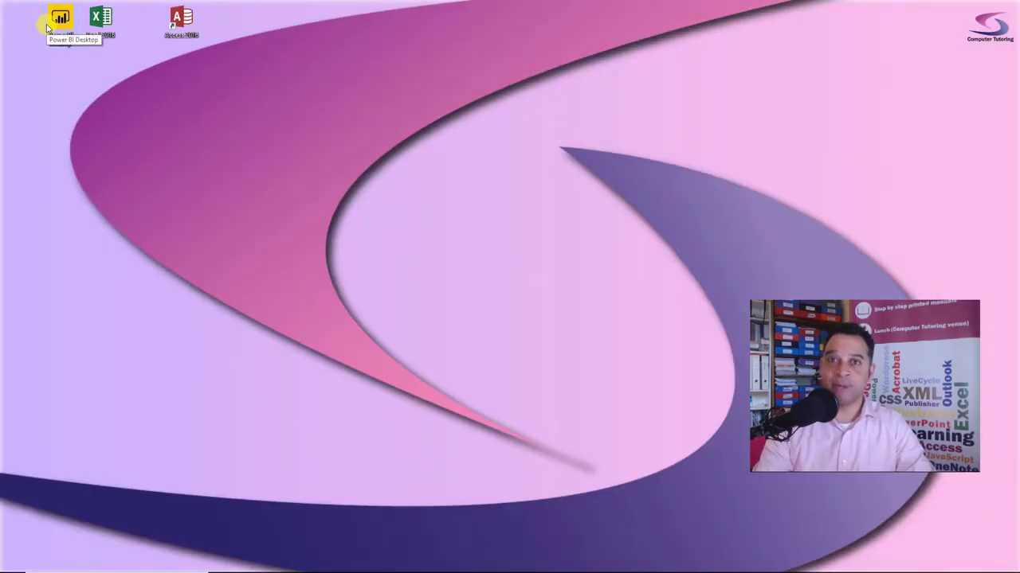
# Step: Open Access, start a new blank database and browse to the Desktop as its save location
pyautogui.doubleClick(172, 33)
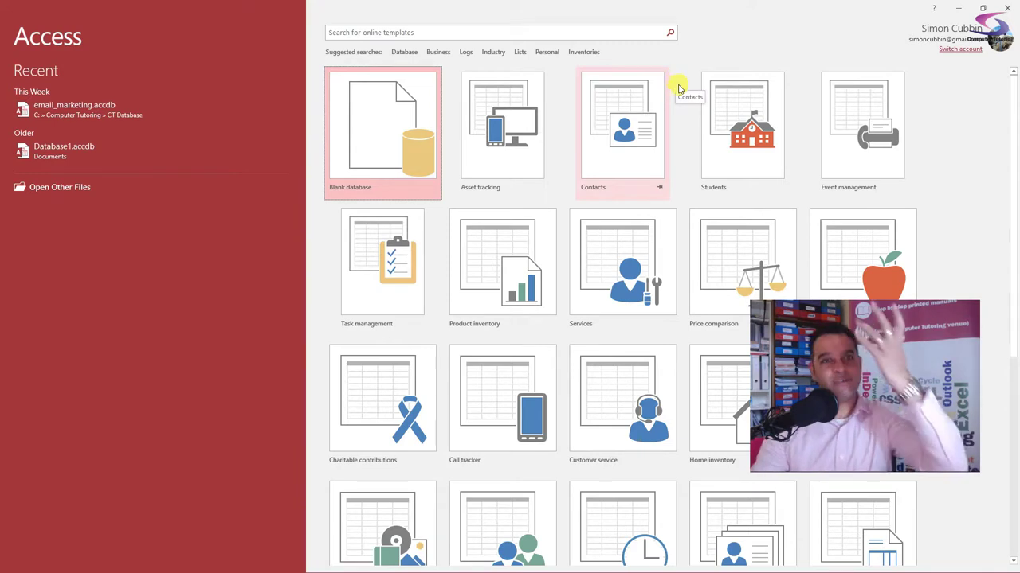
pyautogui.click(379, 134)
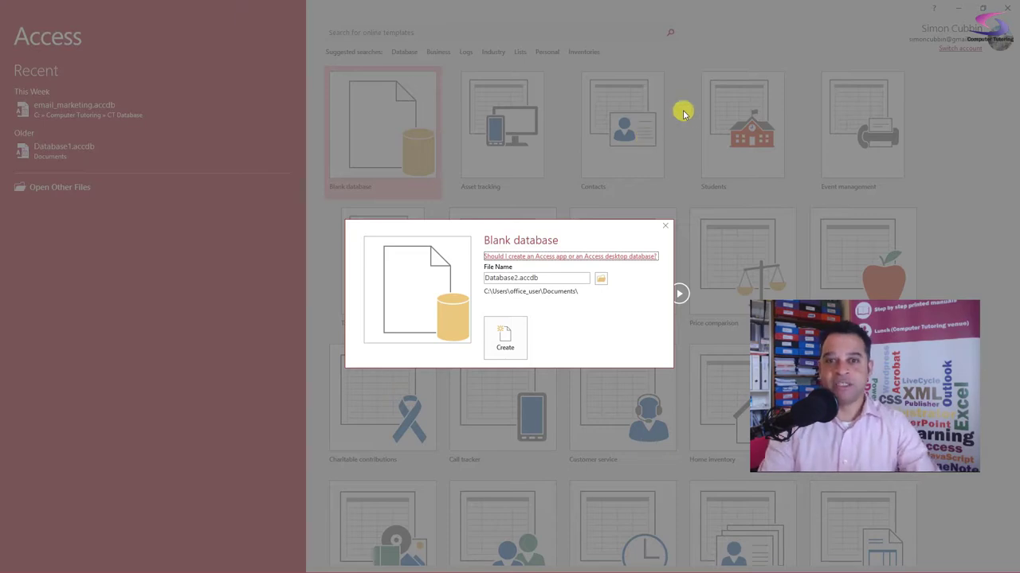
pyautogui.click(600, 281)
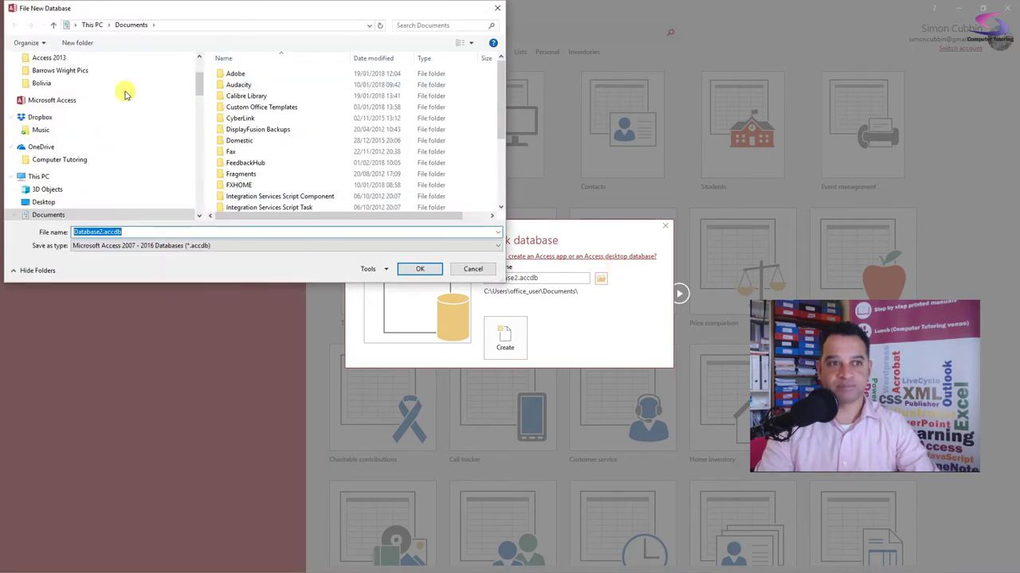
pyautogui.moveTo(197, 89); pyautogui.dragTo(200, 63)
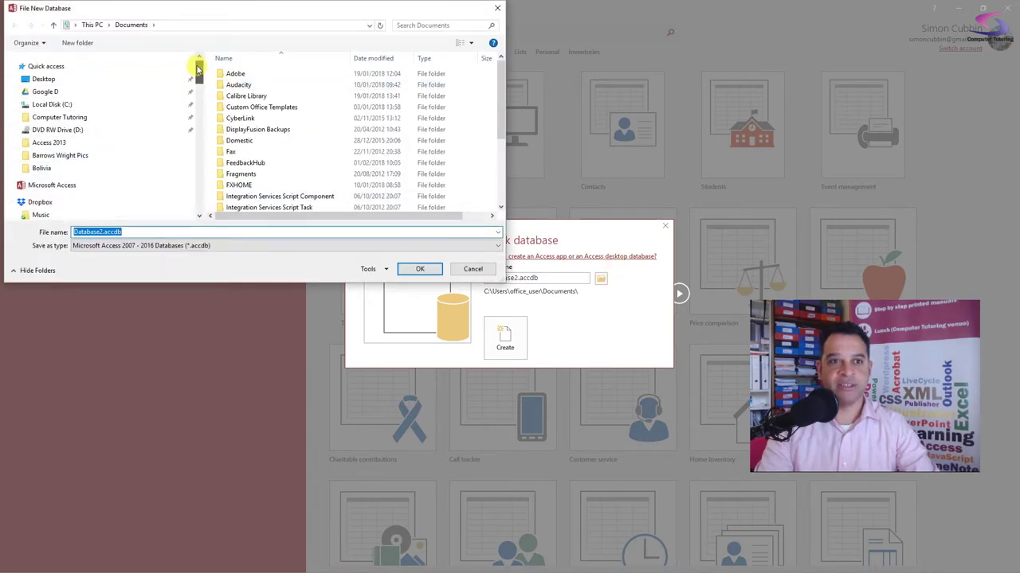
pyautogui.click(68, 77)
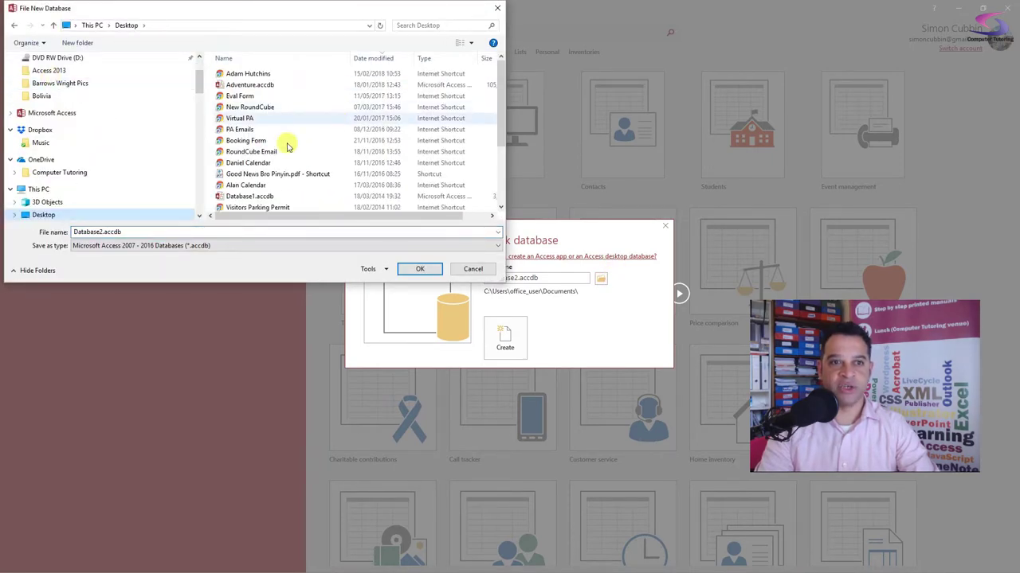
# Step: Create a folder named Access Training on the Desktop and open it
pyautogui.click(76, 42)
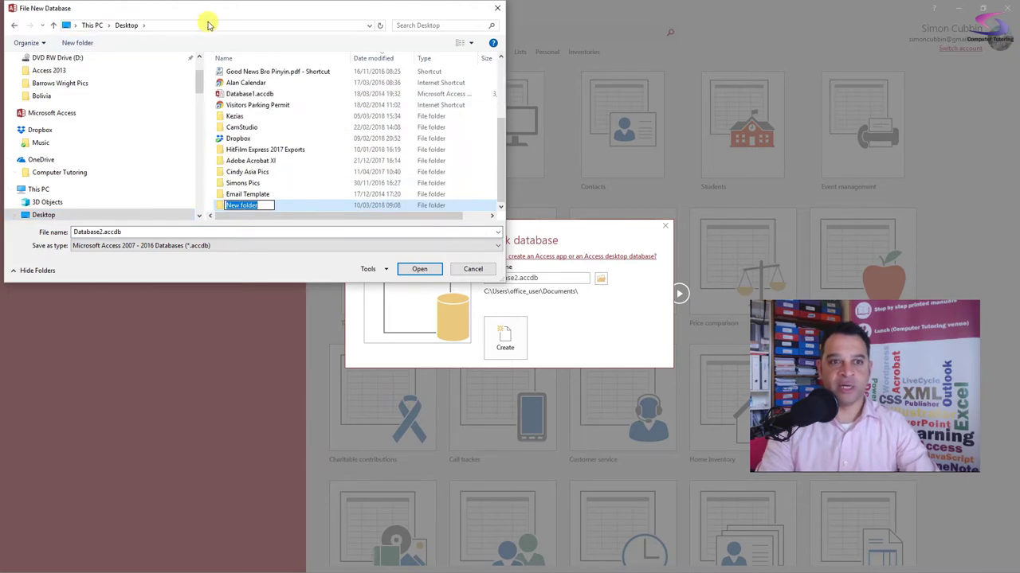
pyautogui.write('Access ')
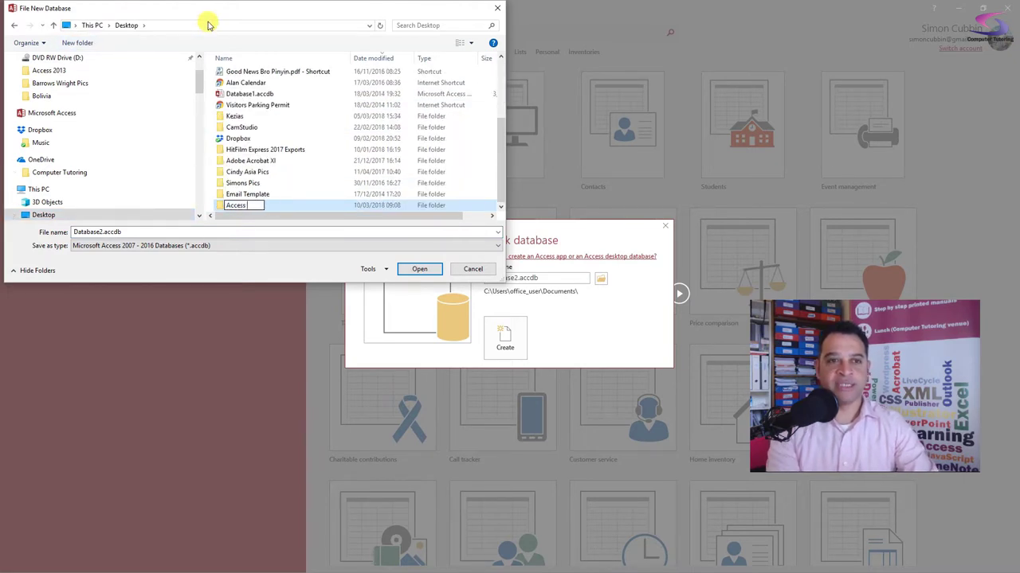
pyautogui.write('Training')
pyautogui.press('Return')
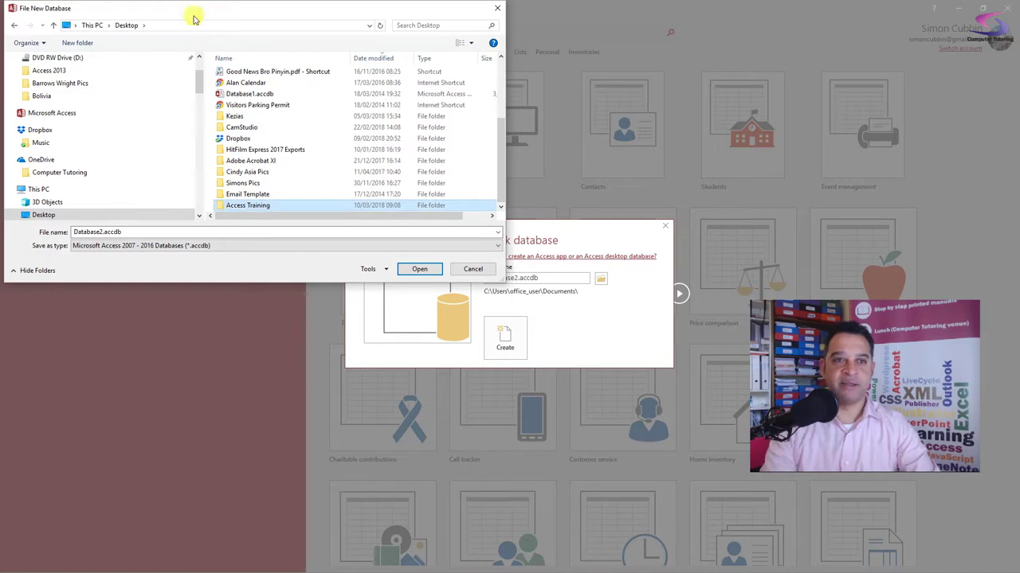
pyautogui.doubleClick(239, 206)
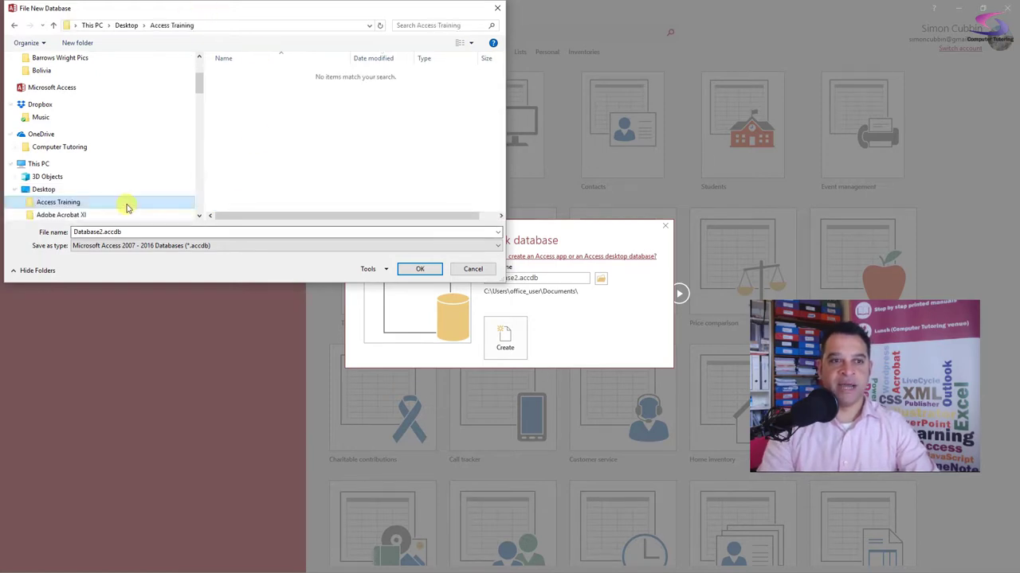
# Step: Name the database file customer_orders and create the blank database in the Access Training folder
pyautogui.doubleClick(133, 231)
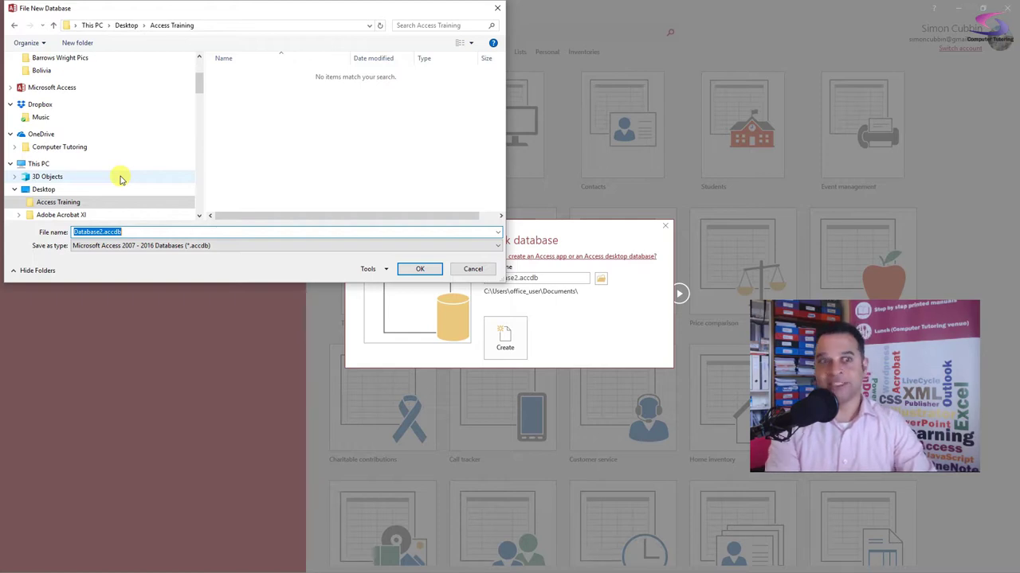
pyautogui.write('customer_orders')
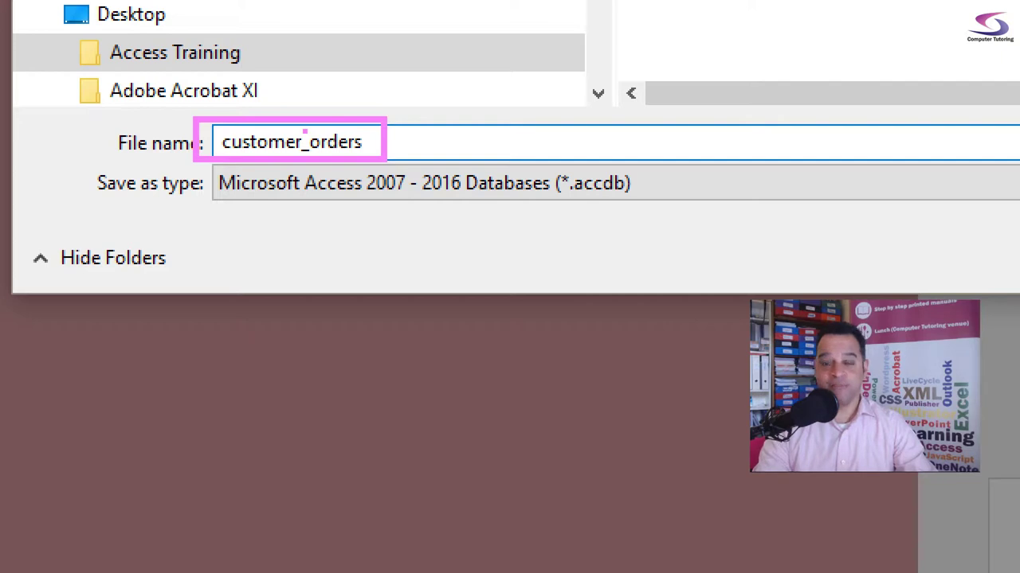
pyautogui.doubleClick(304, 141)
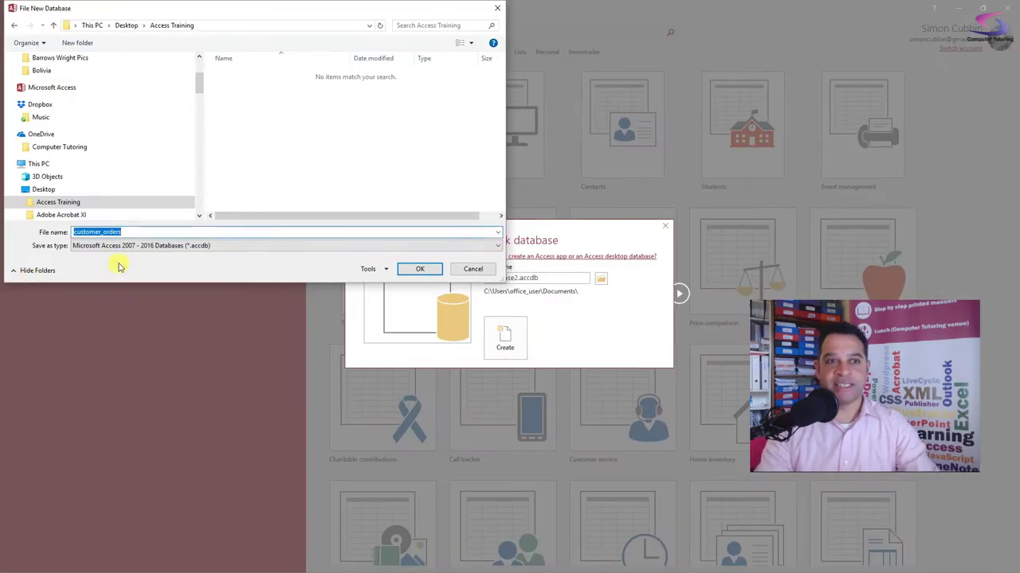
pyautogui.click(418, 269)
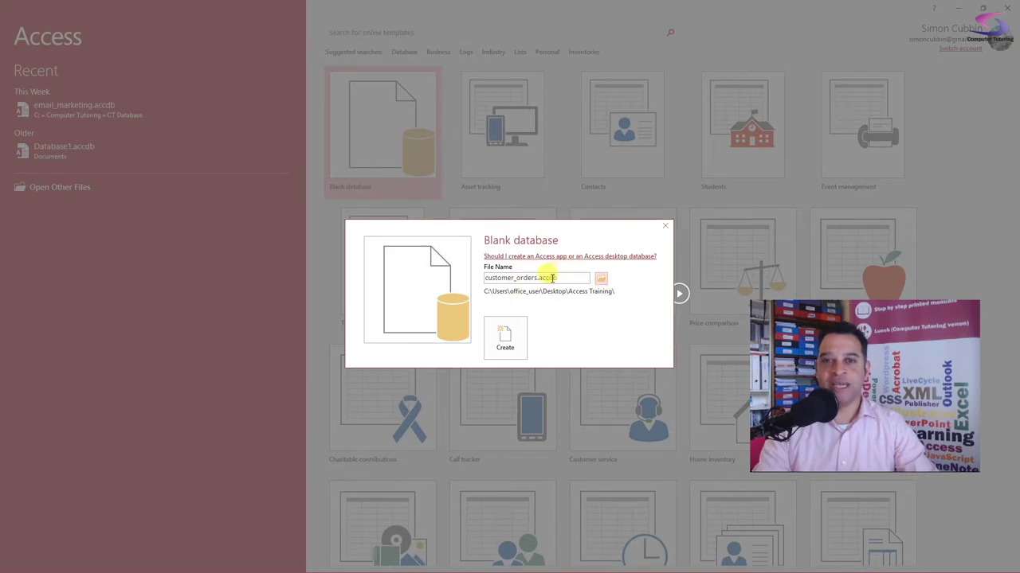
pyautogui.click(505, 336)
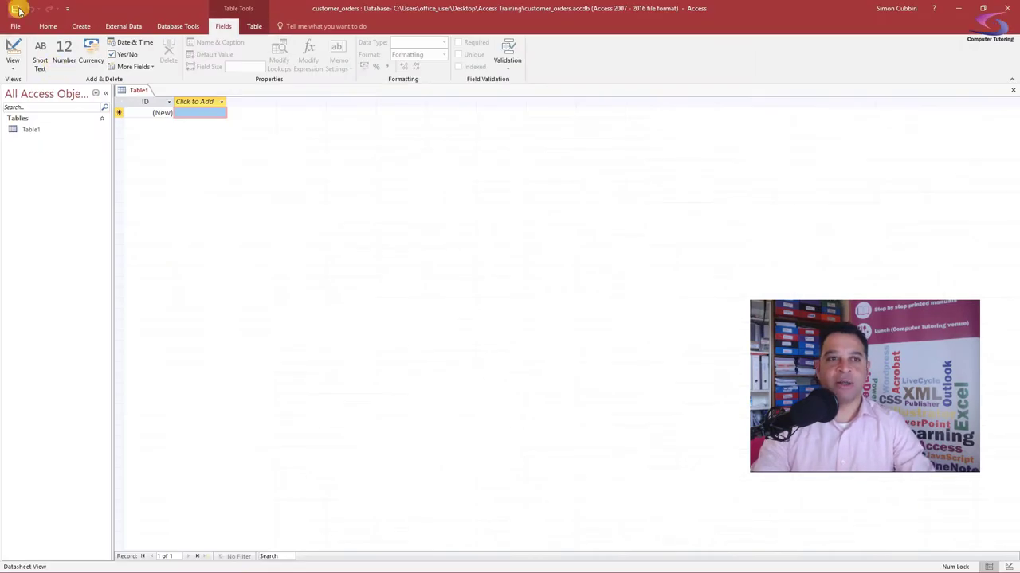
# Step: Close the default Table1 and start a new table in Design View
pyautogui.rightClick(133, 92)
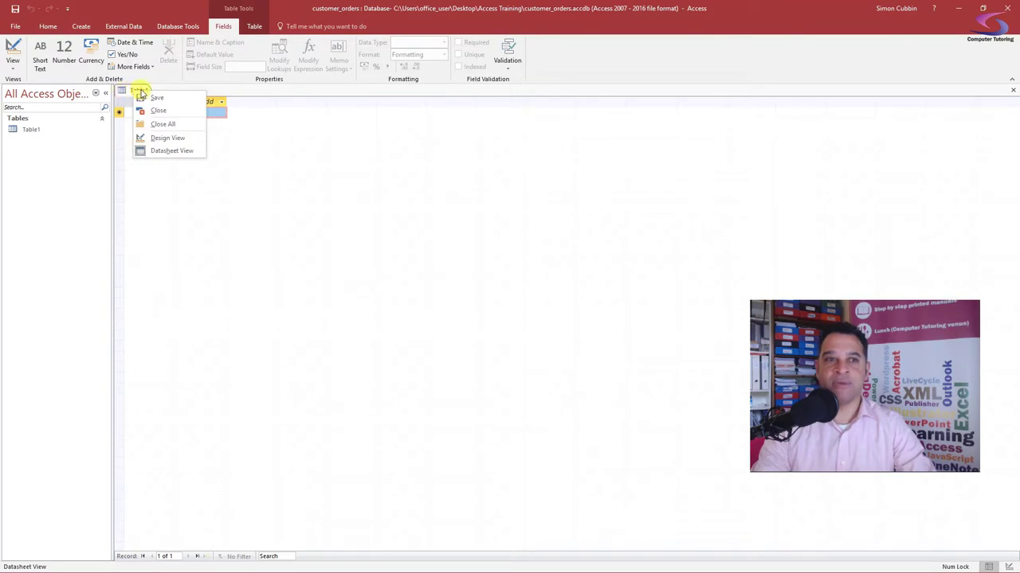
pyautogui.click(148, 110)
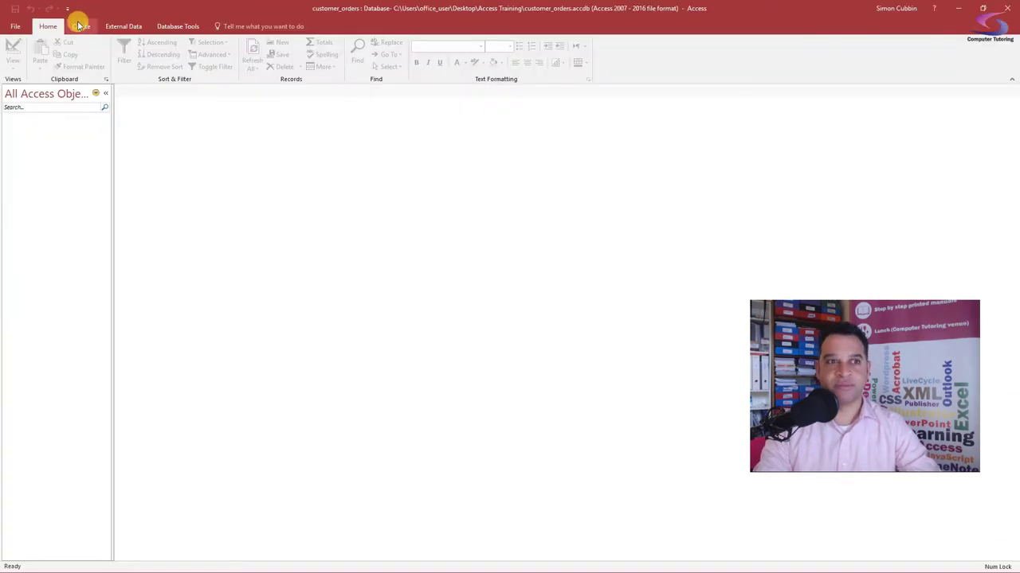
pyautogui.click(140, 84)
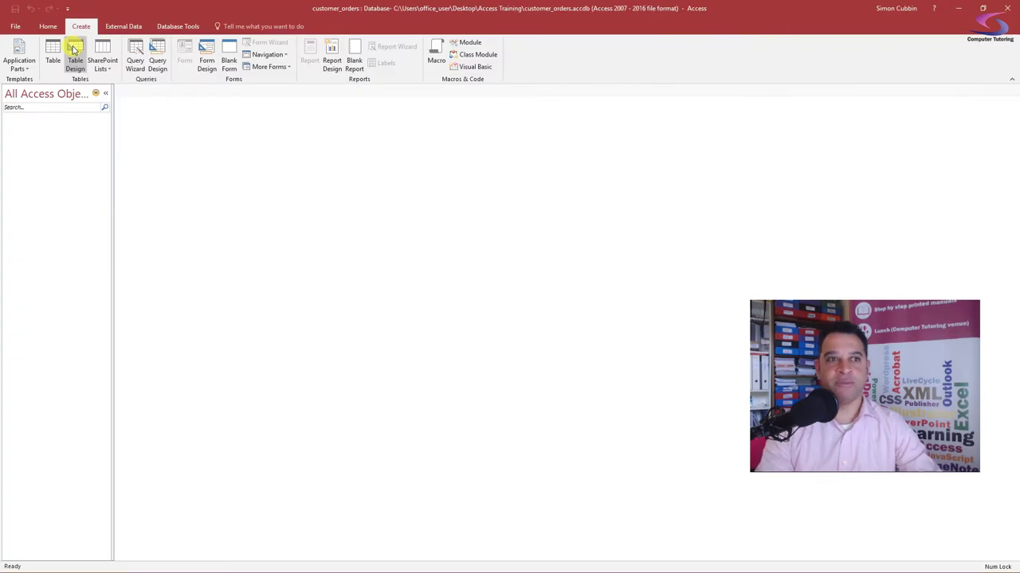
pyautogui.click(74, 51)
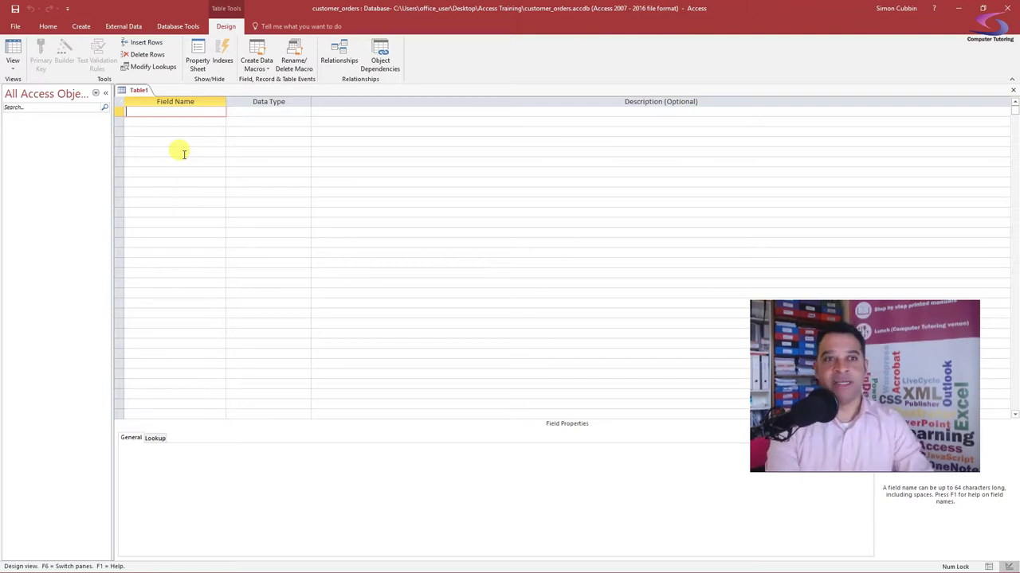
# Step: Add a first field named company with the Short Text data type
pyautogui.write('company')
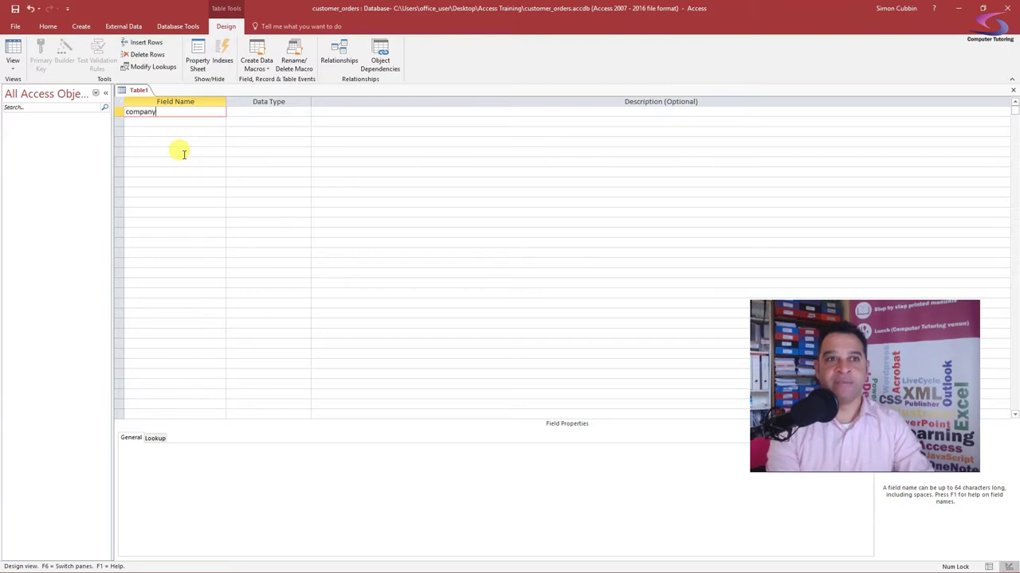
pyautogui.press('Tab')
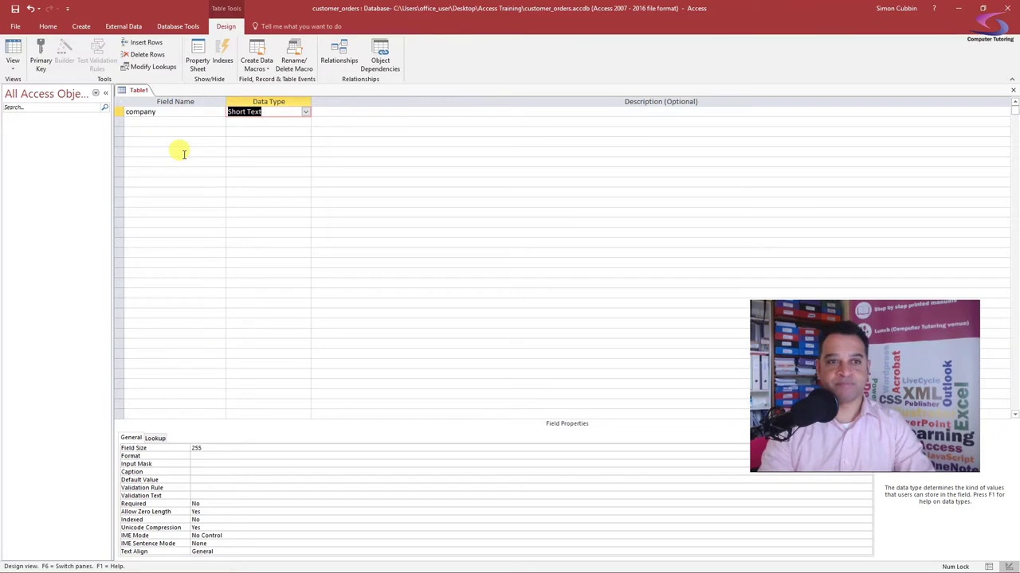
pyautogui.click(306, 112)
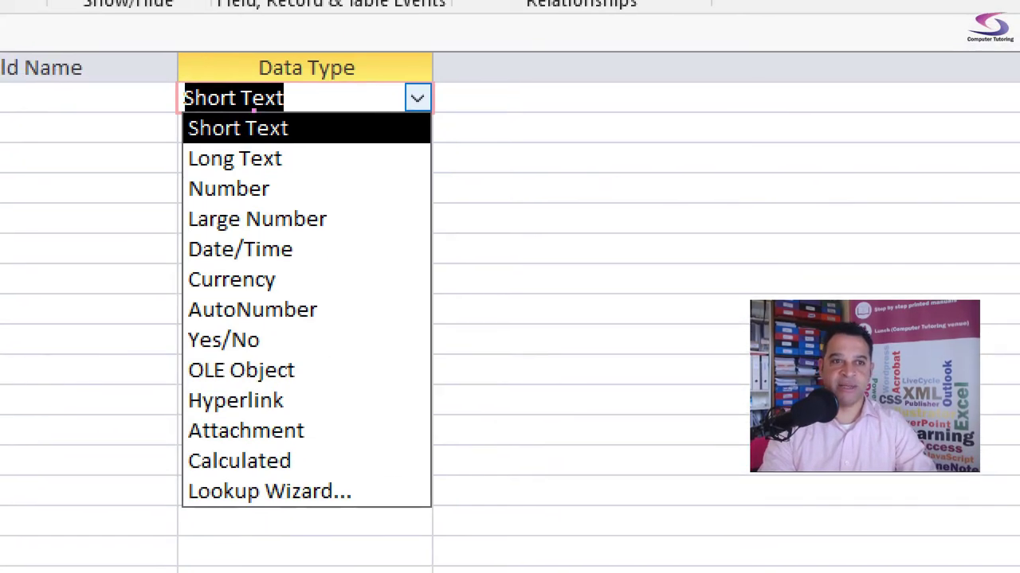
pyautogui.moveTo(153, 56)
pyautogui.mouseDown()
pyautogui.moveTo(420, 564)
pyautogui.moveTo(473, 512)
pyautogui.moveTo(451, 518)
pyautogui.moveTo(457, 524)
pyautogui.mouseUp()
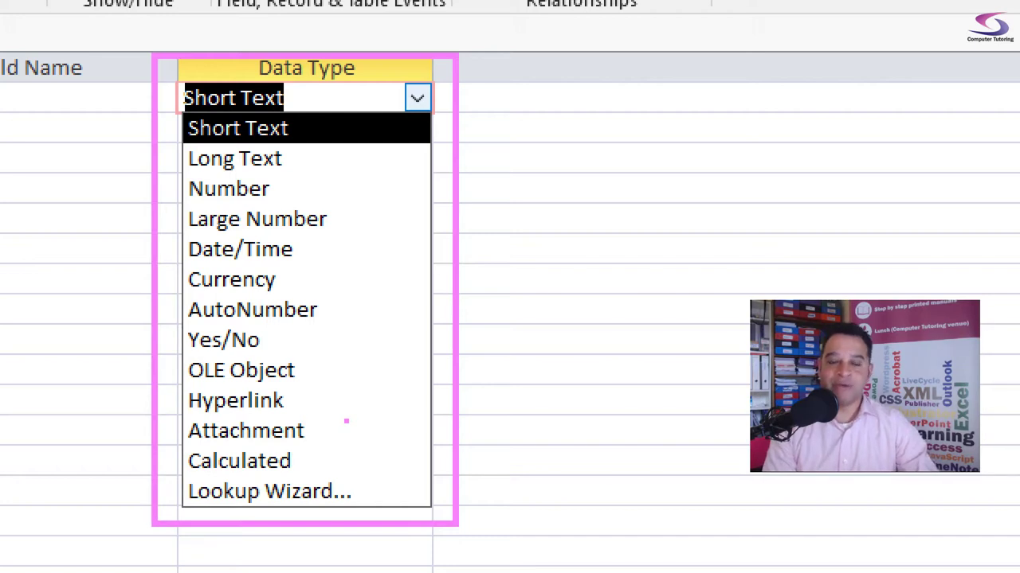
pyautogui.click(252, 121)
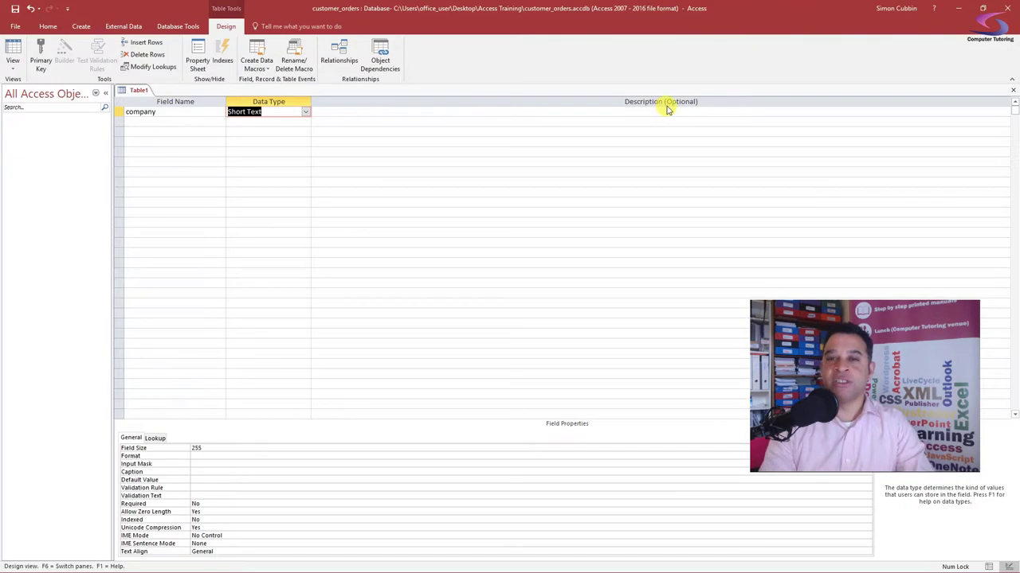
# Step: Describe the company field as "leave blank if company doesn't exist"
pyautogui.click(475, 113)
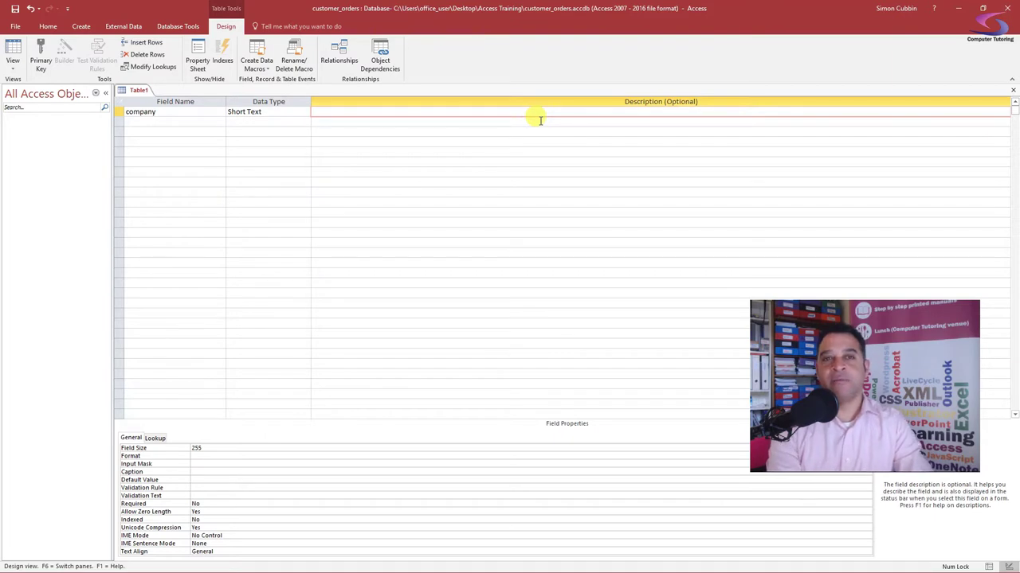
pyautogui.write('leave')
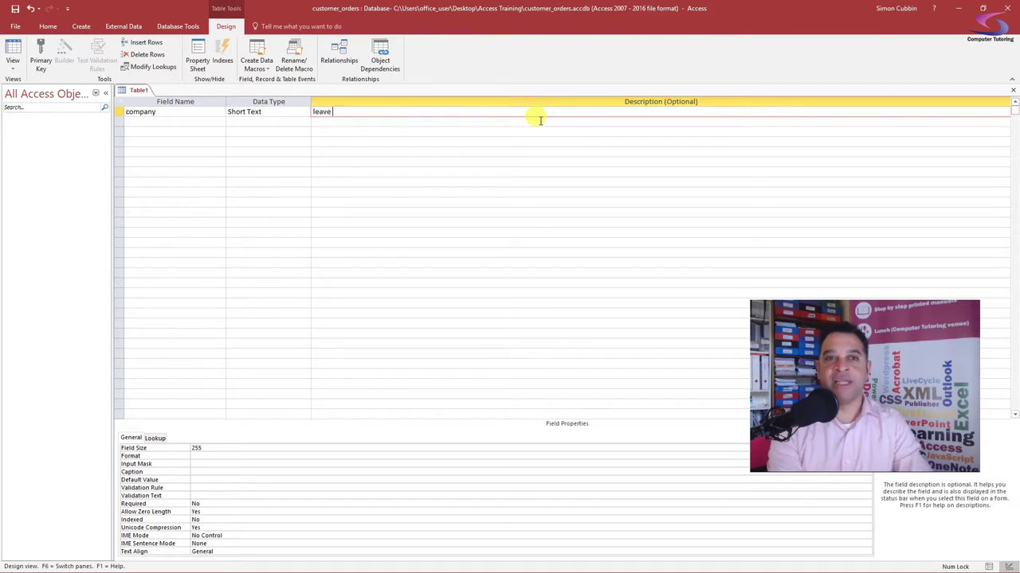
pyautogui.write(" blank if company doesn't exist")
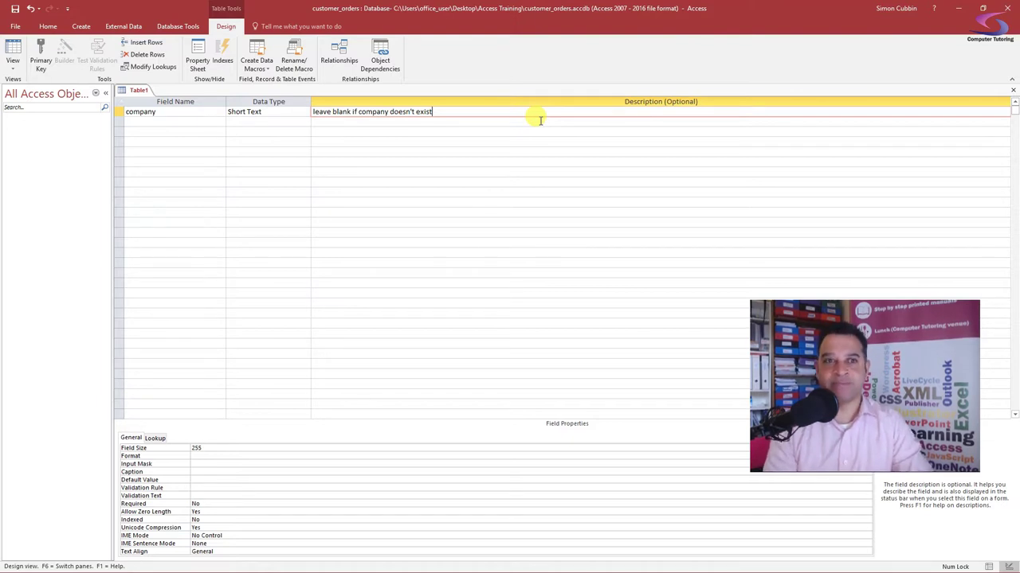
# Step: Enter persons_name as the name of the second field
pyautogui.click(186, 120)
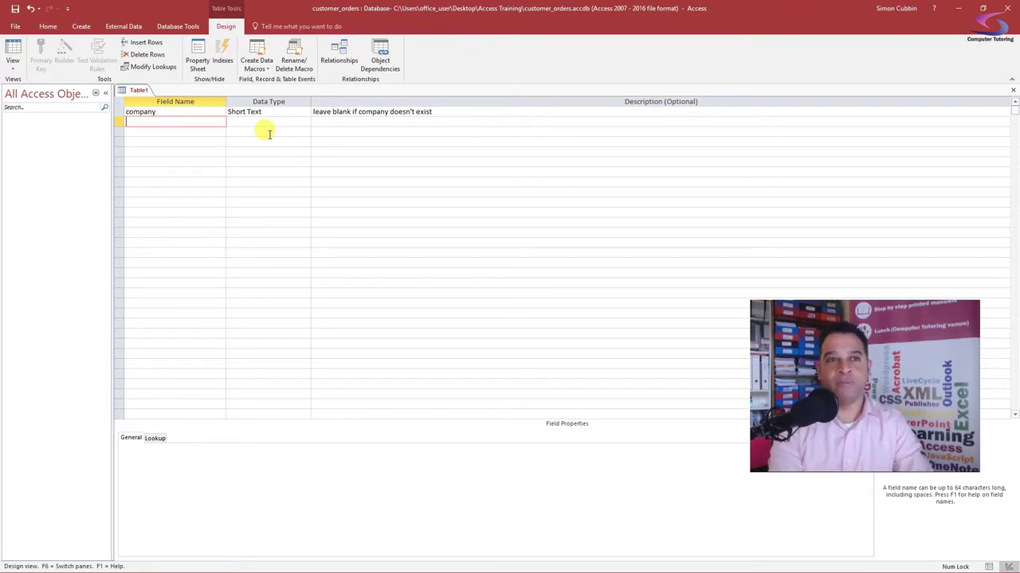
pyautogui.write('persons')
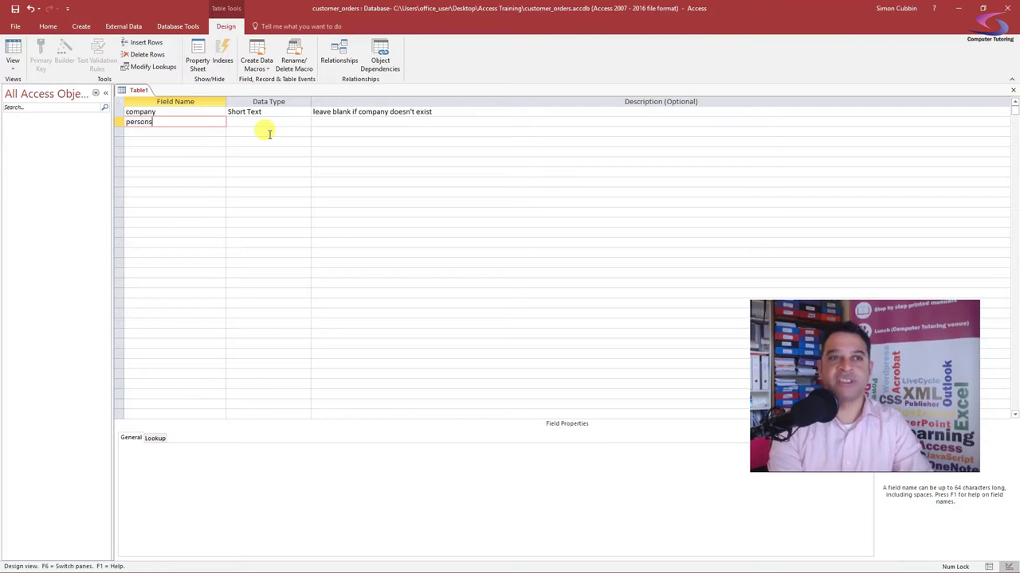
pyautogui.write('_name')
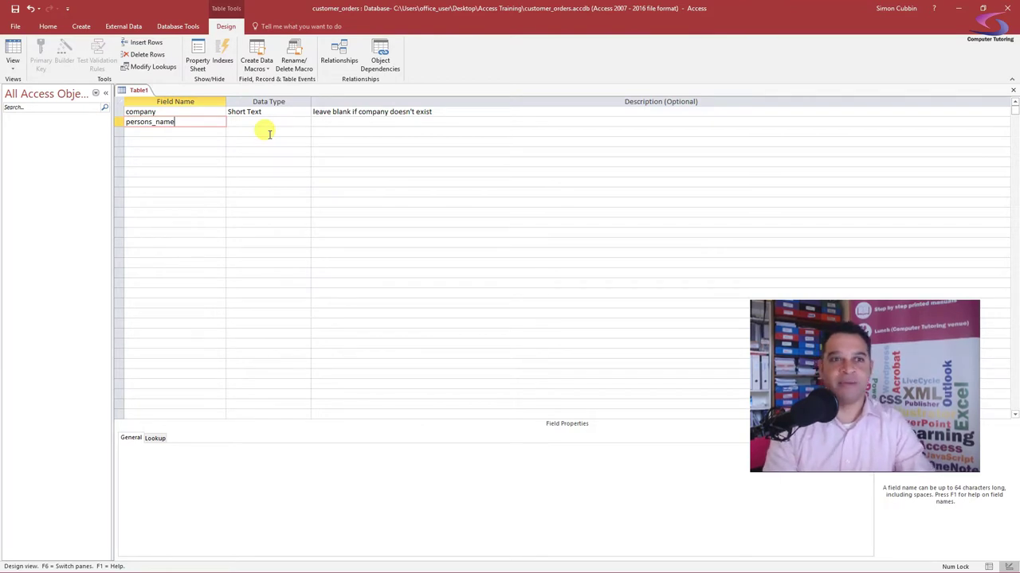
# Step: Name the second field first_name, with Short Text as its data type and no description
pyautogui.moveTo(191, 122); pyautogui.dragTo(100, 123)
pyautogui.click(165, 130)
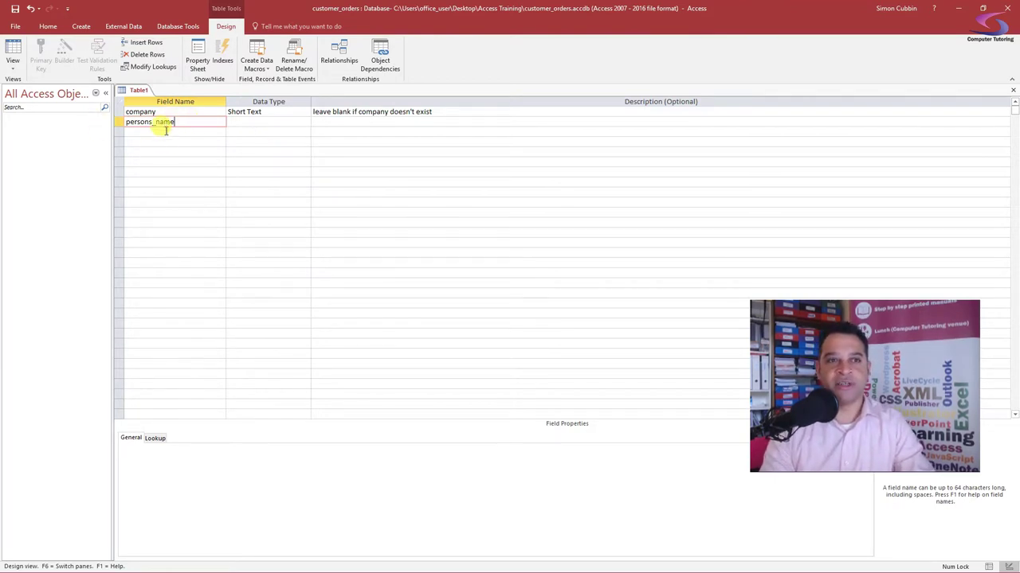
pyautogui.moveTo(181, 121); pyautogui.dragTo(107, 121)
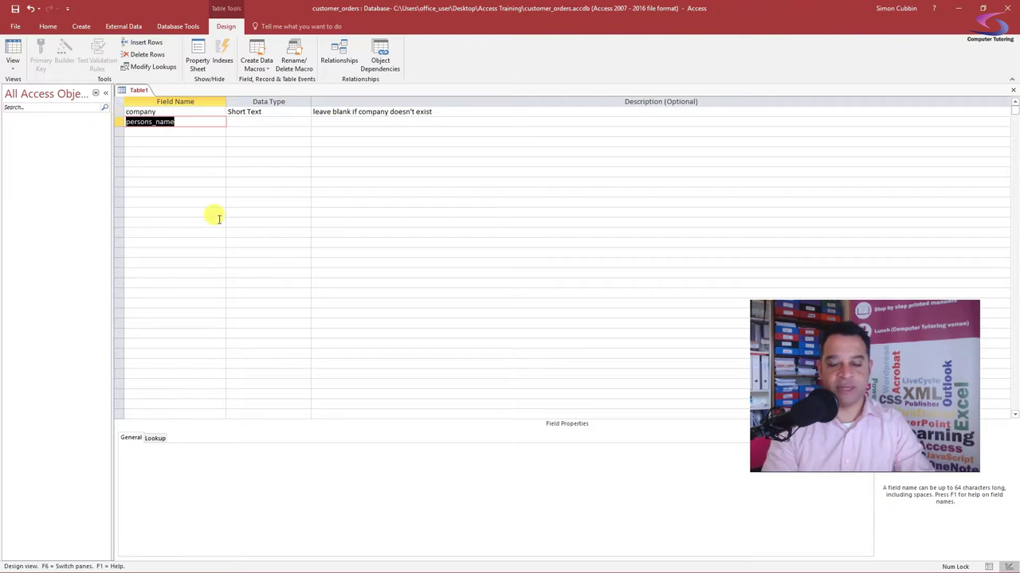
pyautogui.press('BackSpace')
pyautogui.write('first_name')
pyautogui.press('Tab')
pyautogui.press('Tab')
# Step: Add a third field named last_name with the Short Text data type and no description
pyautogui.press('Tab')
pyautogui.write('last_')
pyautogui.press('capslock')
pyautogui.write('NAME')
pyautogui.press('BackSpace')
pyautogui.press('BackSpace')
pyautogui.press('BackSpace')
pyautogui.press('BackSpace')
pyautogui.press('BackSpace')
pyautogui.press('capslock')
pyautogui.write('_name')
pyautogui.press('Tab')
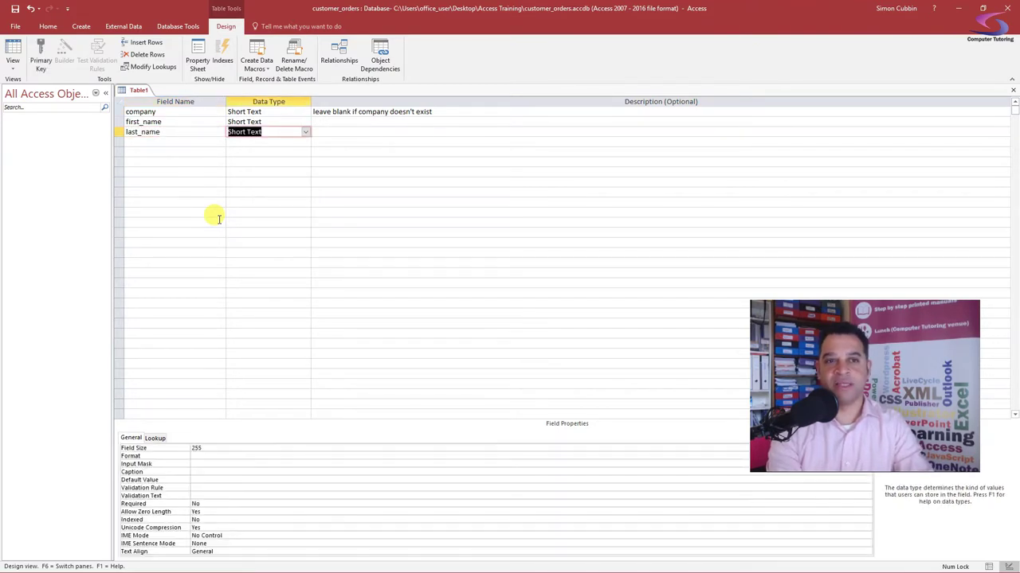
pyautogui.press('Tab')
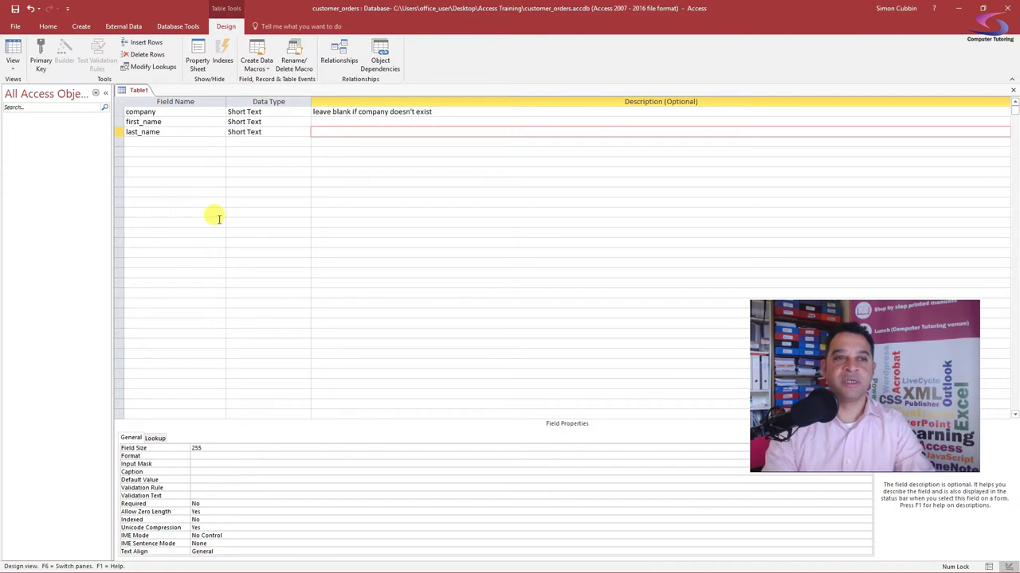
pyautogui.click(171, 141)
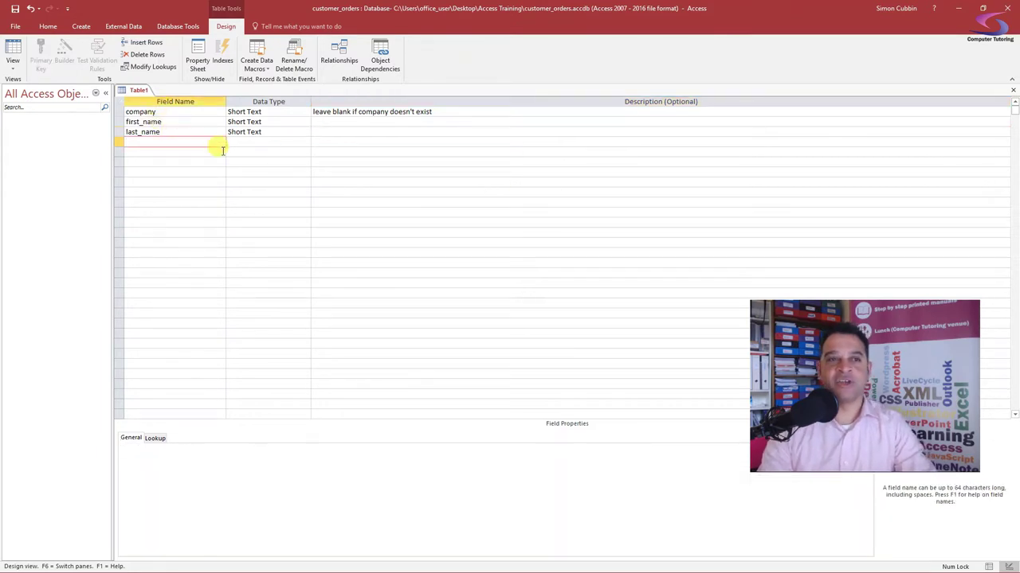
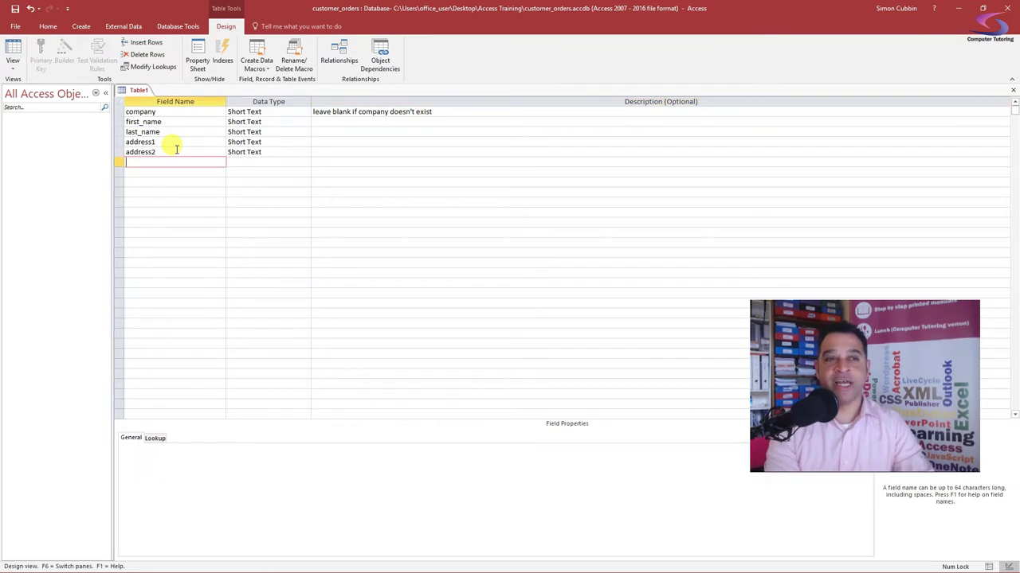
# Step: Add a city field with the Short Text data type and the description "can be used for town or city"
pyautogui.write('city')
pyautogui.press('Tab')
pyautogui.press('Tab')
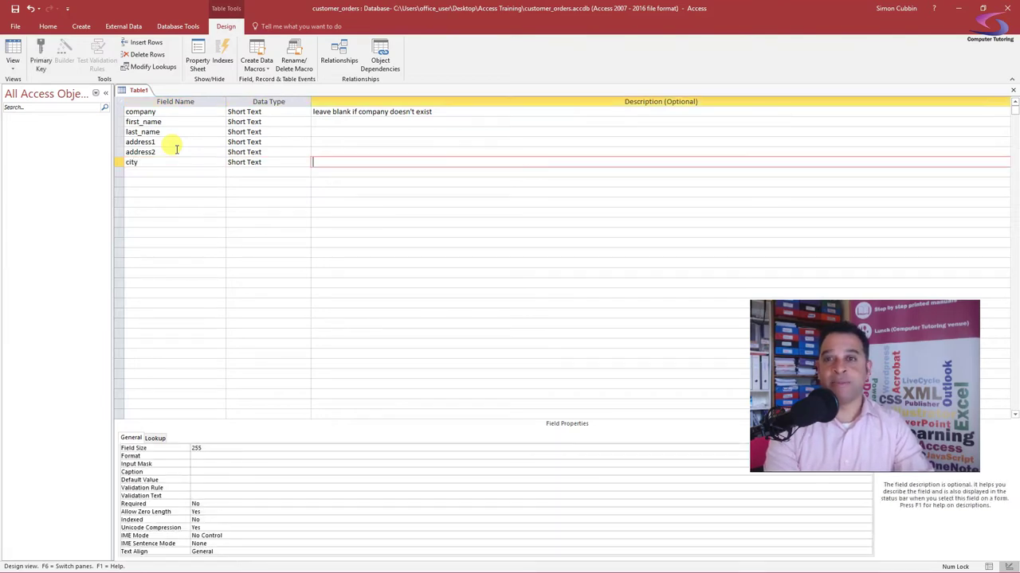
pyautogui.write('can be u')
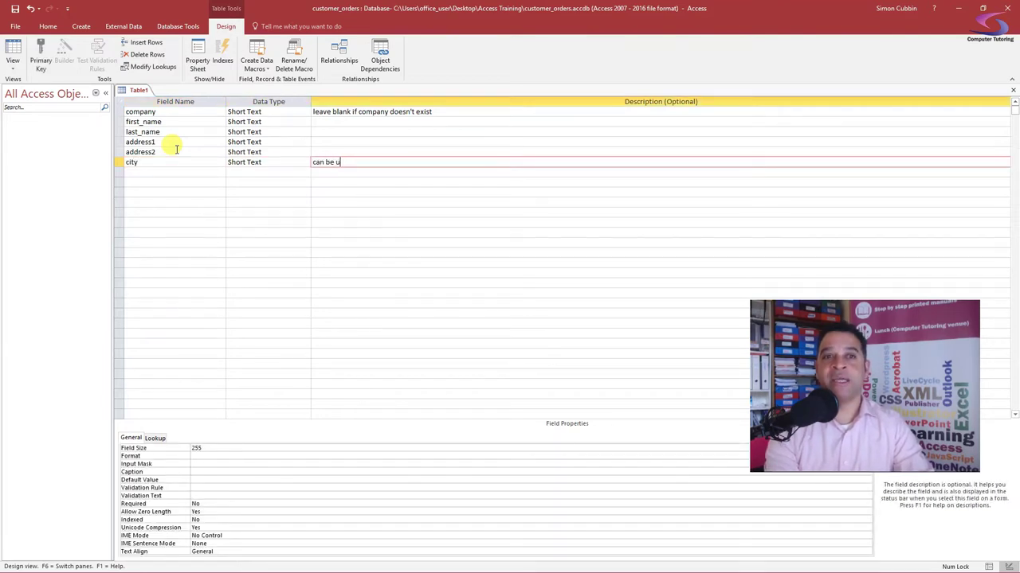
pyautogui.write('sed for town or ')
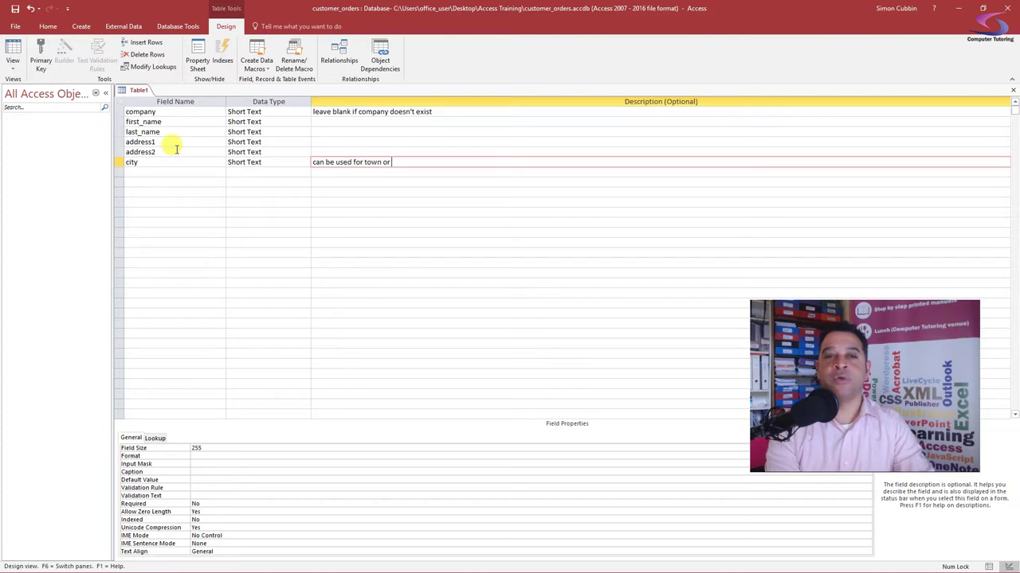
pyautogui.write('city')
pyautogui.press('Tab')
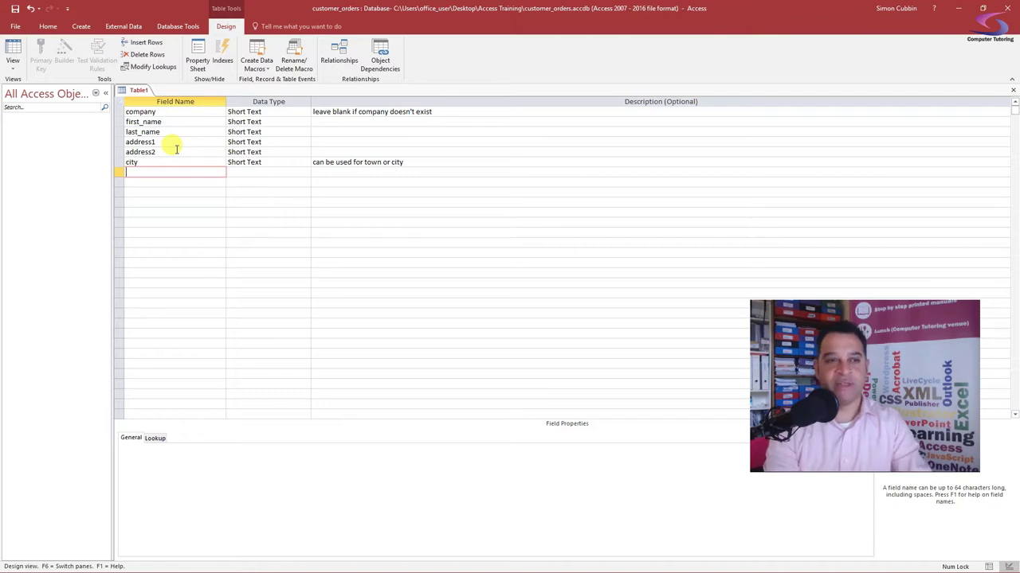
# Step: Add a county field below city with the Short Text data type and no description
pyautogui.write('count')
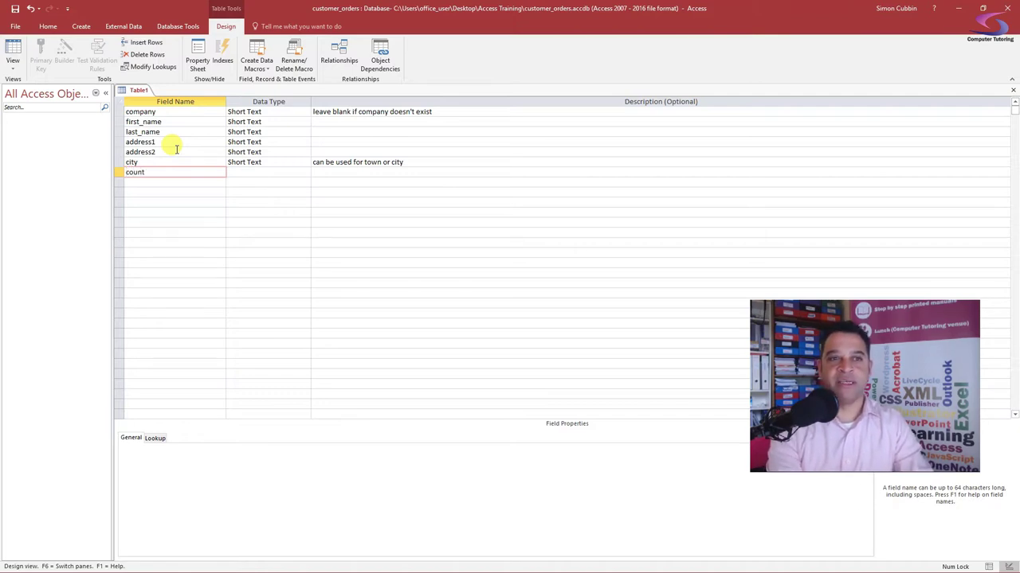
pyautogui.write('y')
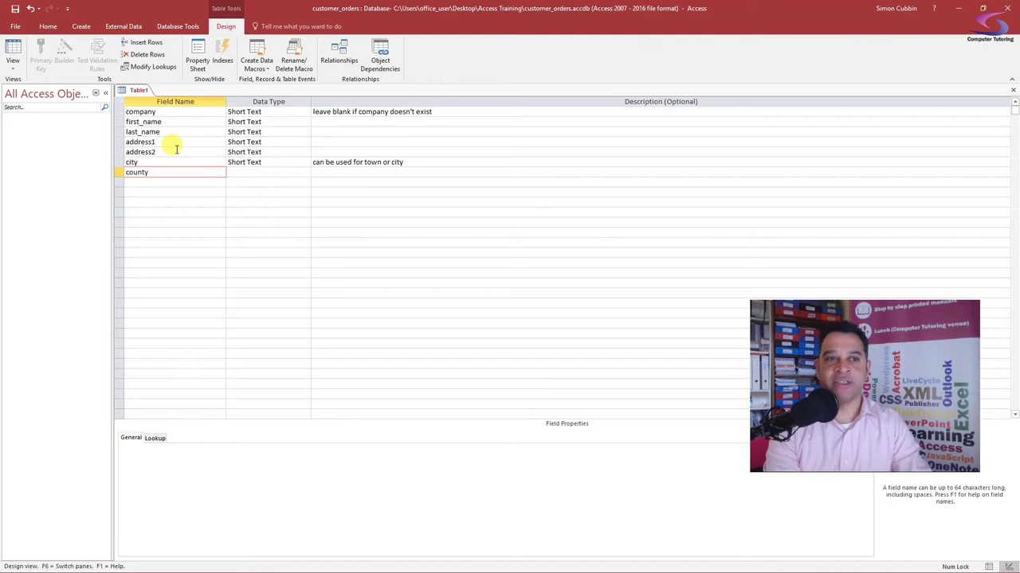
pyautogui.press('Return')
pyautogui.press('Return')
pyautogui.press('Return')
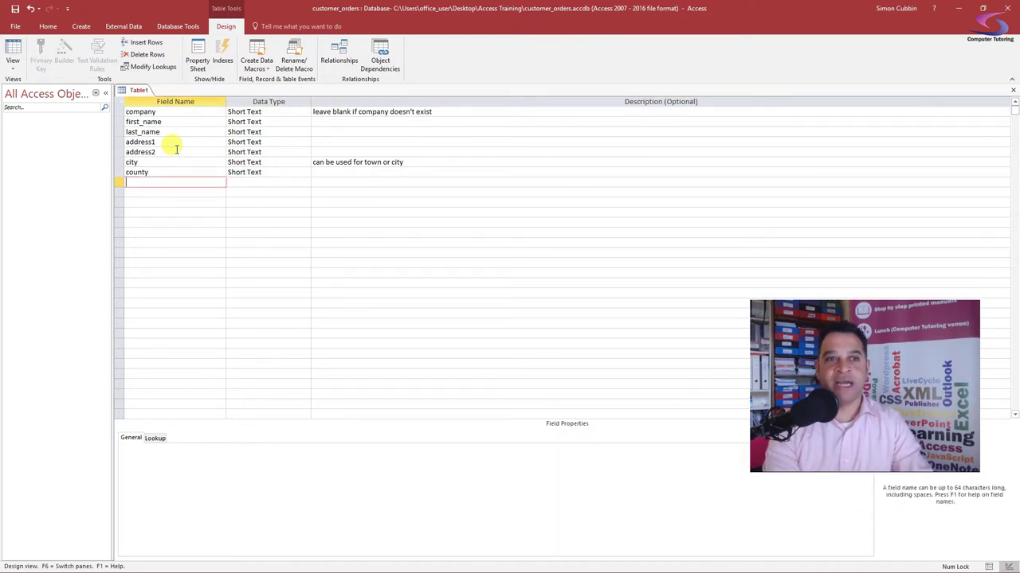
# Step: Add a postcode field below county with the Short Text data type and no description
pyautogui.write('postcode')
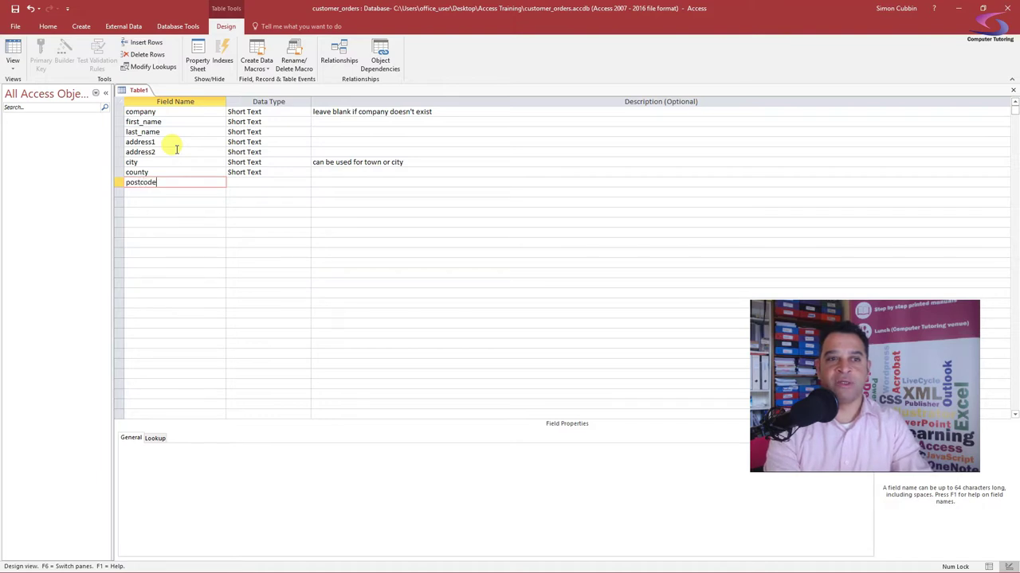
pyautogui.press('Return')
pyautogui.press('Return')
pyautogui.press('Return')
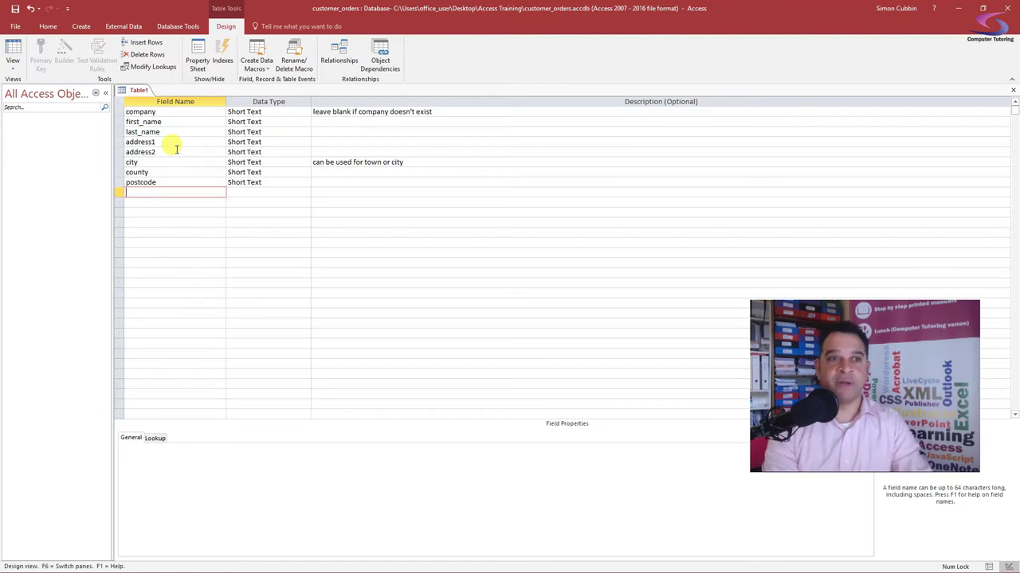
# Step: Add a phone_number field below postcode and choose Short Text as its data type
pyautogui.write('ph')
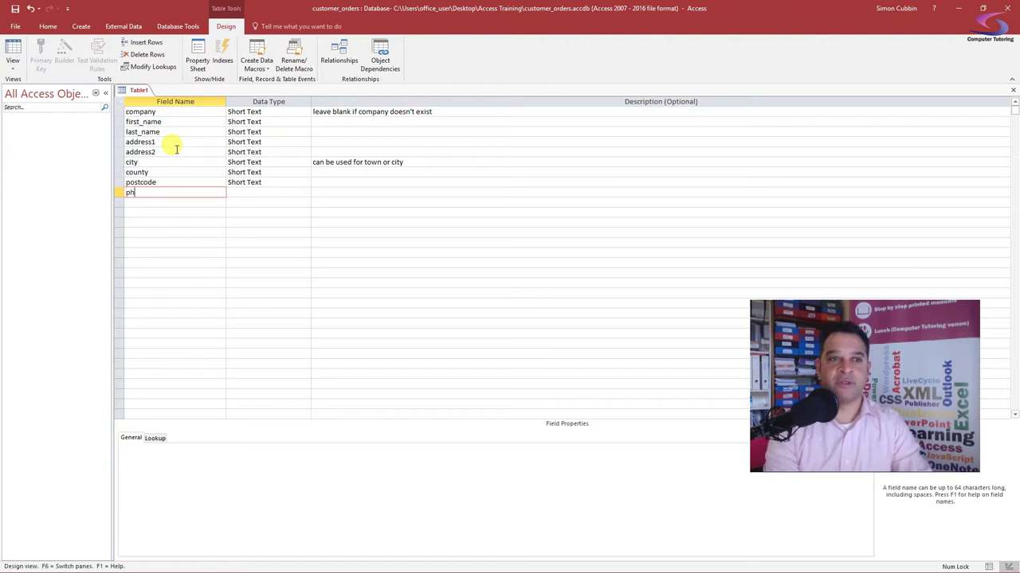
pyautogui.write('one_number')
pyautogui.press('Tab')
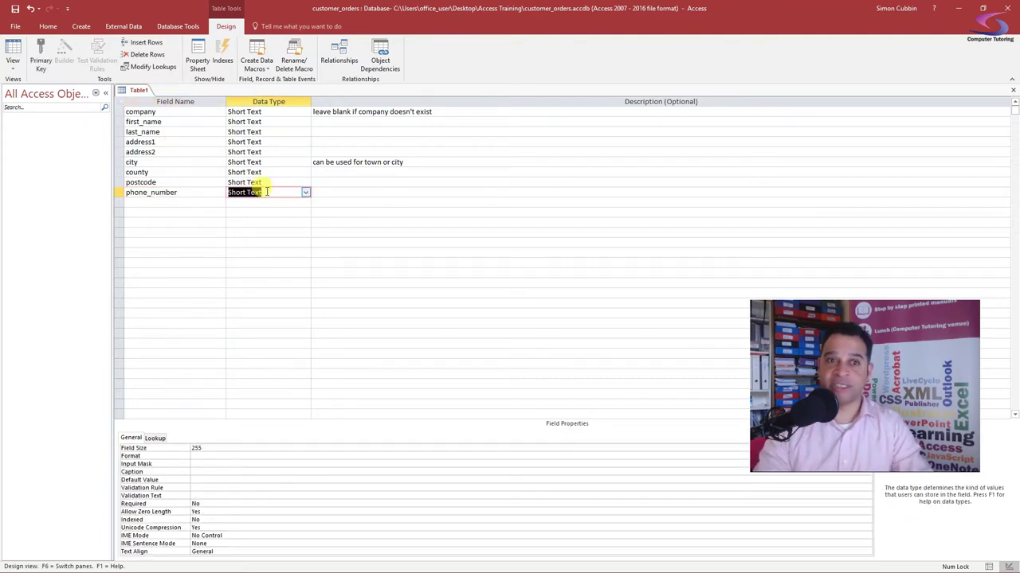
pyautogui.click(305, 193)
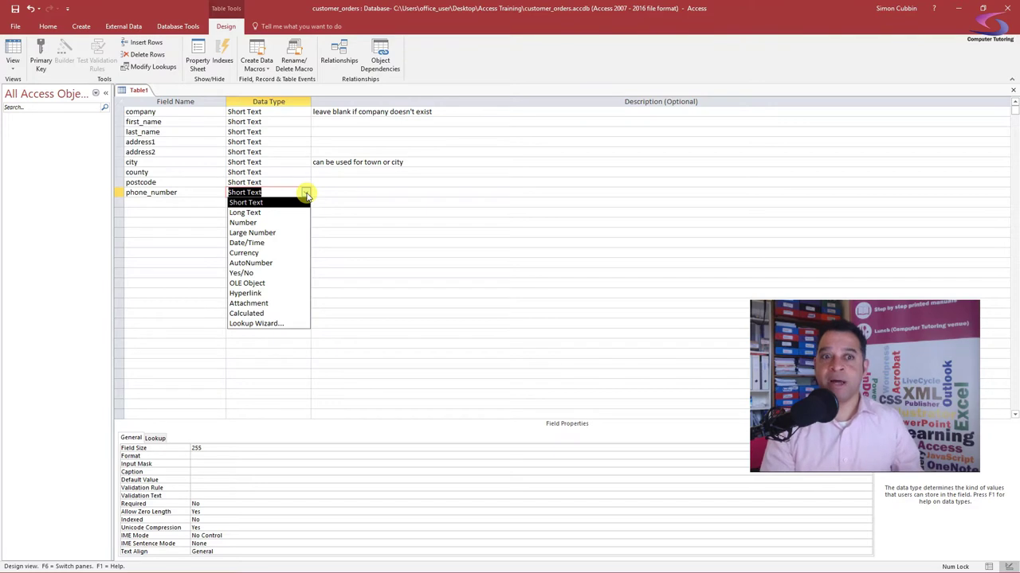
pyautogui.click(252, 203)
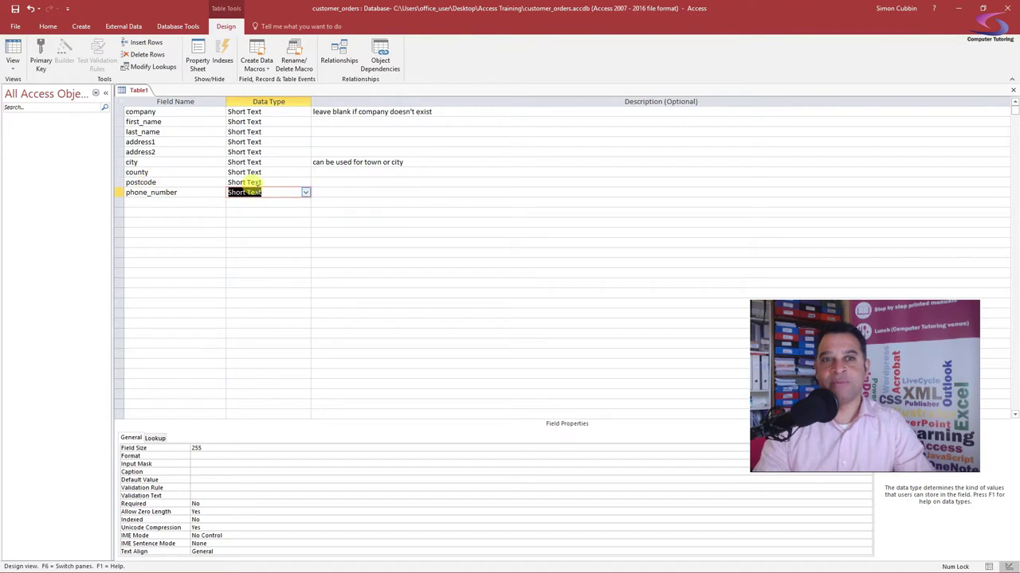
# Step: Add an email_address field below phone_number with the Short Text data type and no description
pyautogui.click(166, 201)
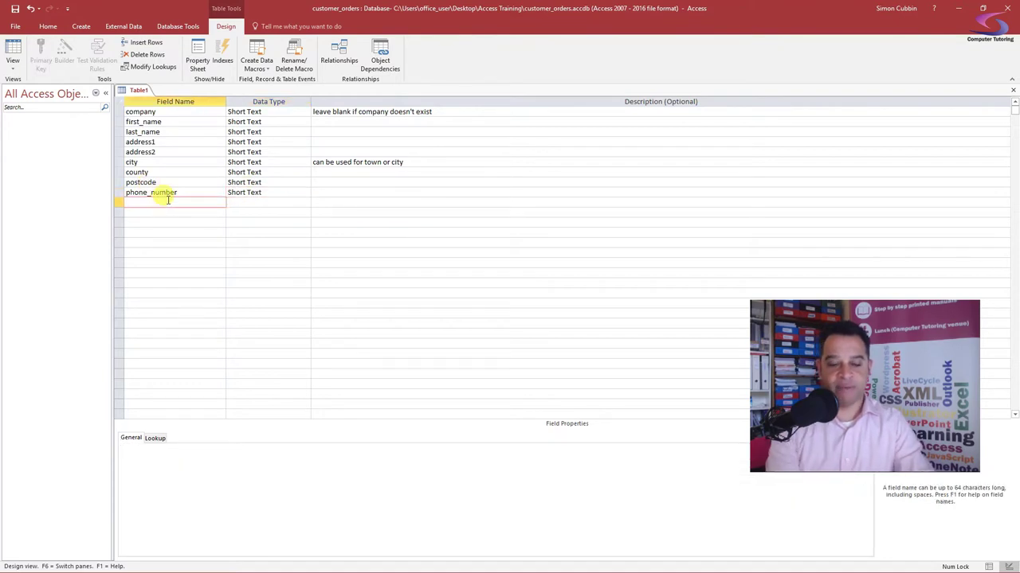
pyautogui.write('email')
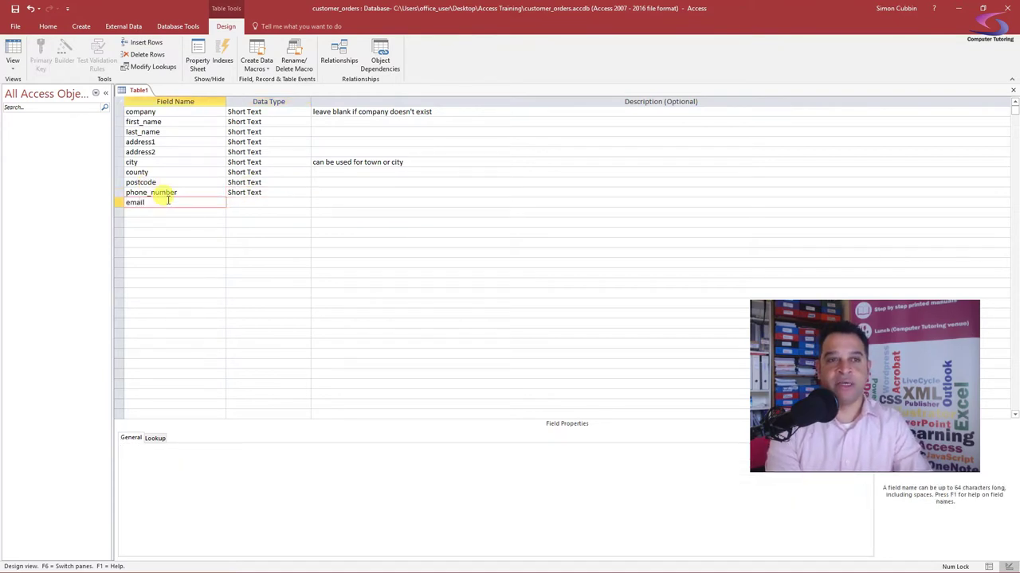
pyautogui.write('_address')
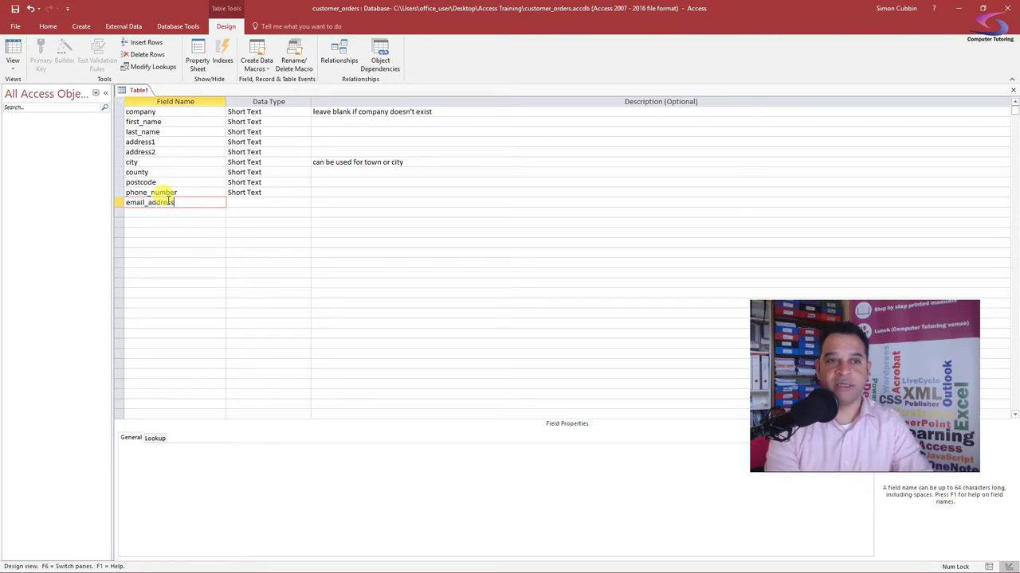
pyautogui.press('Tab')
pyautogui.press('Tab')
pyautogui.press('Tab')
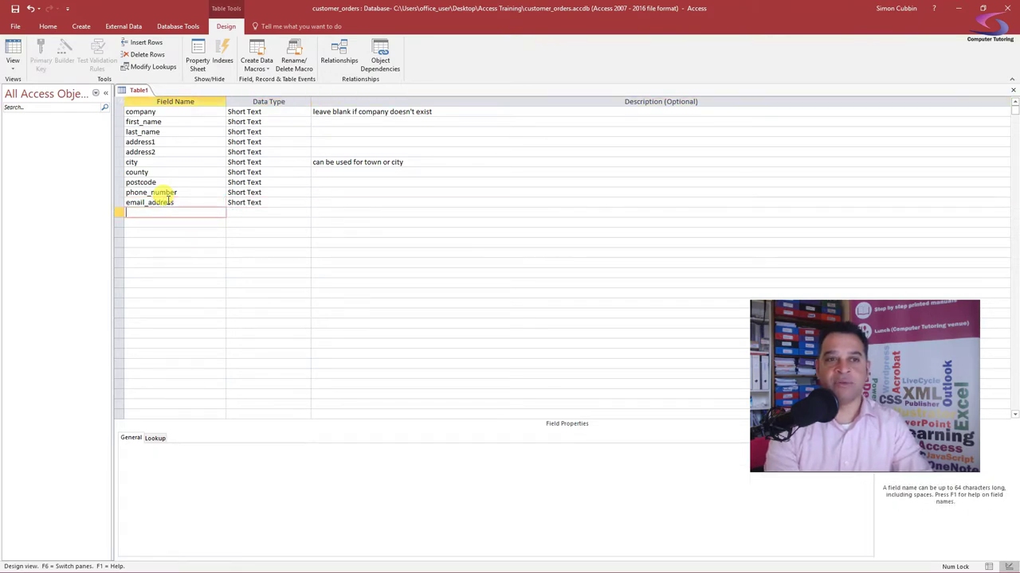
# Step: Add a web_site field below email_address with the Short Text data type
pyautogui.write('web_site')
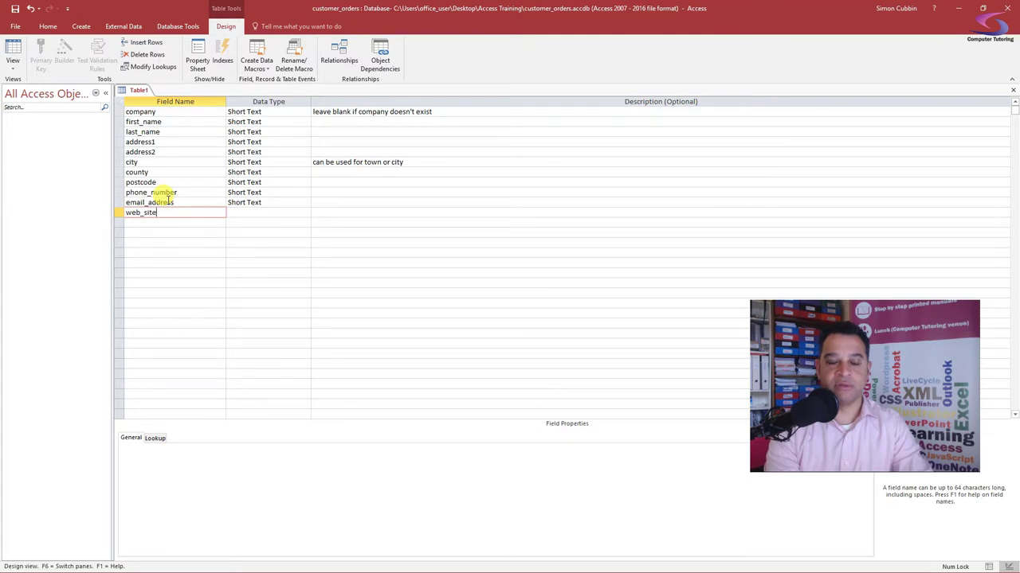
pyautogui.press('Tab')
pyautogui.press('Tab')
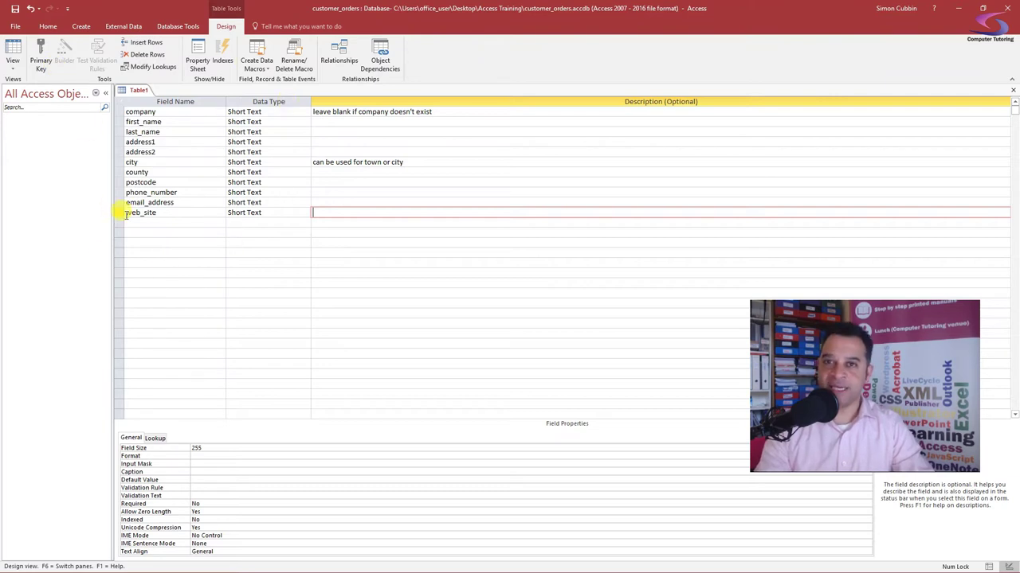
# Step: Insert a blank field row above the company field
pyautogui.click(162, 111)
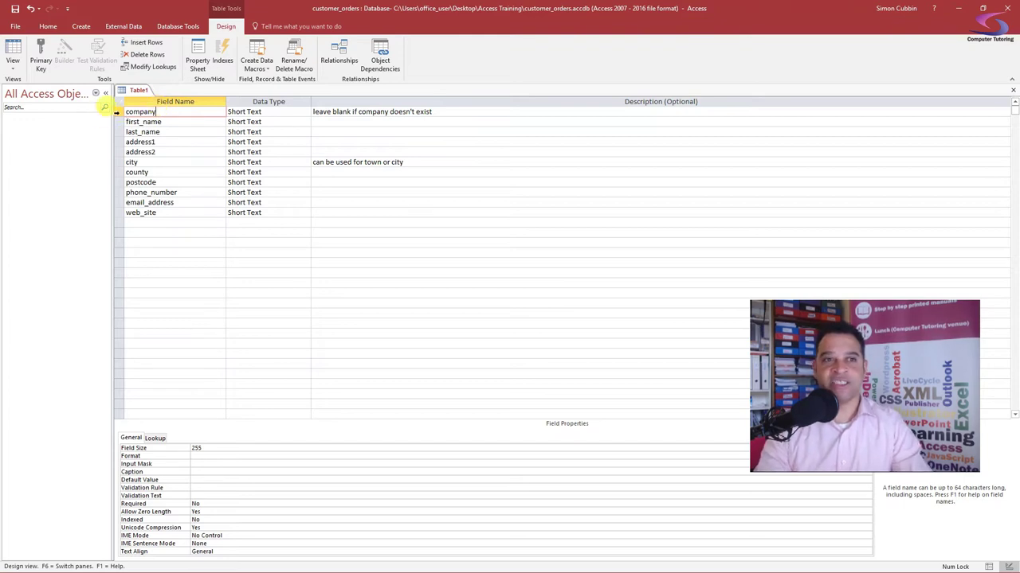
pyautogui.rightClick(118, 112)
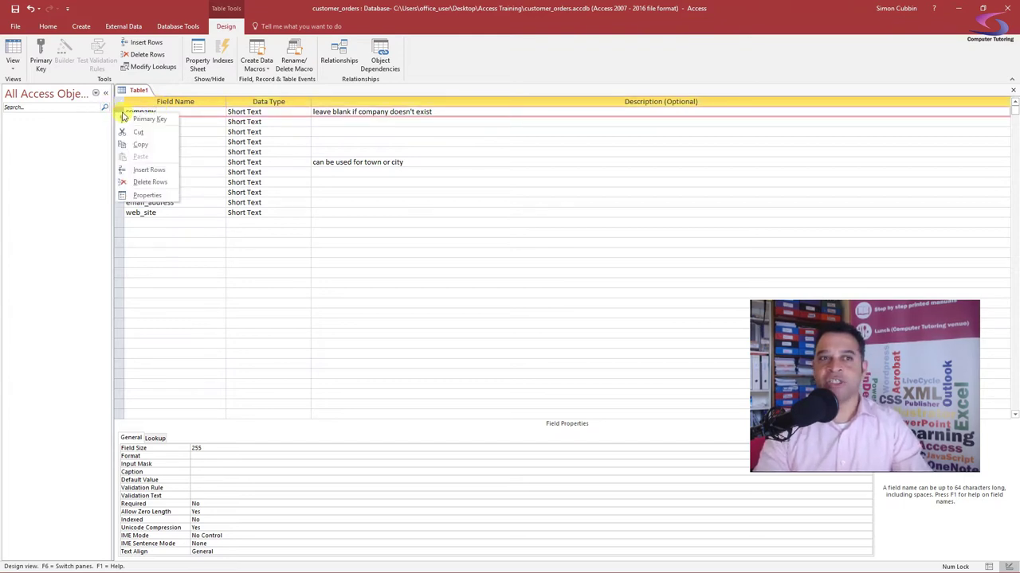
pyautogui.click(149, 171)
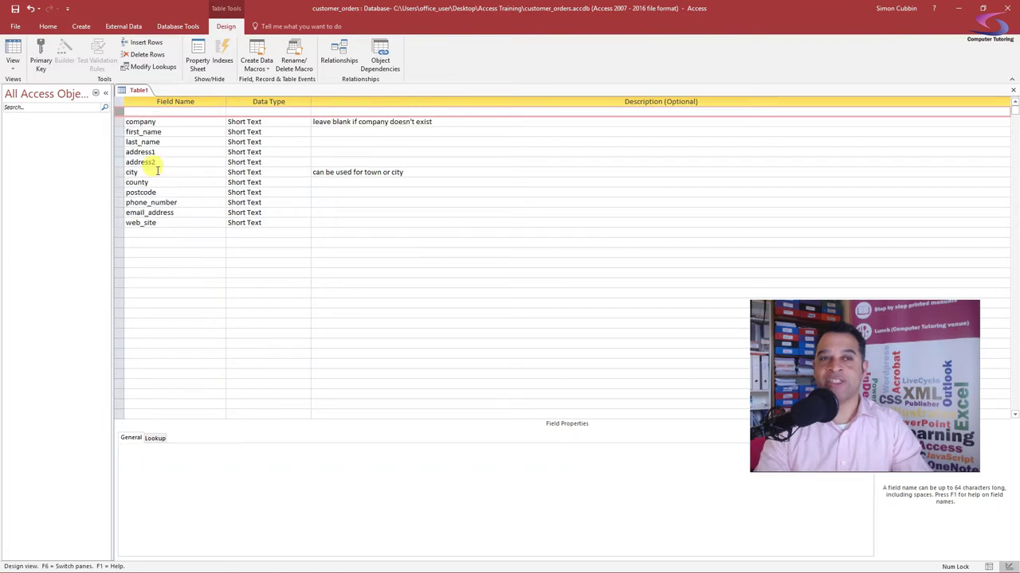
# Step: Name the blank first field customerID and set its data type to AutoNumber
pyautogui.click(170, 111)
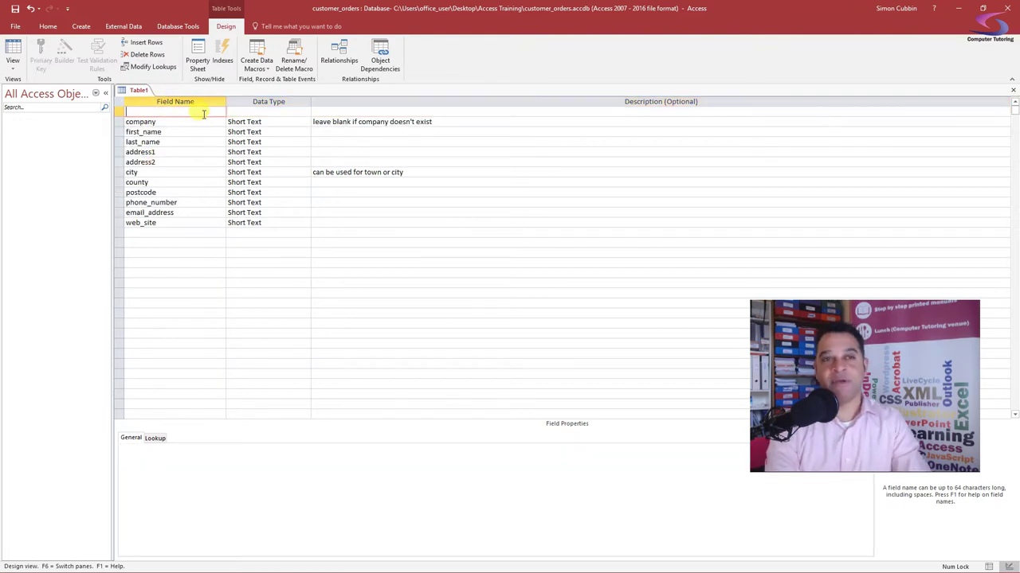
pyautogui.write('customer')
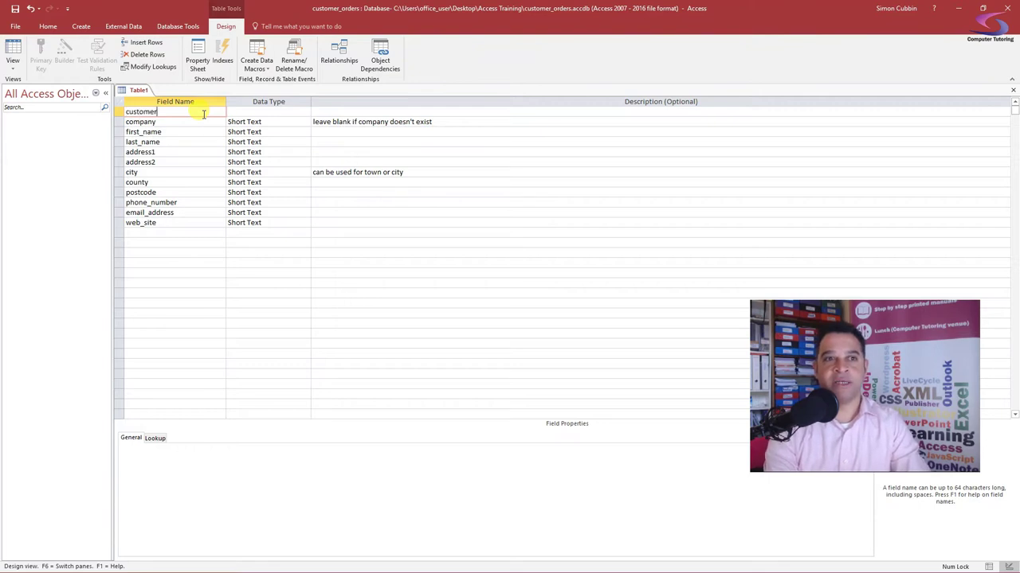
pyautogui.write('ID')
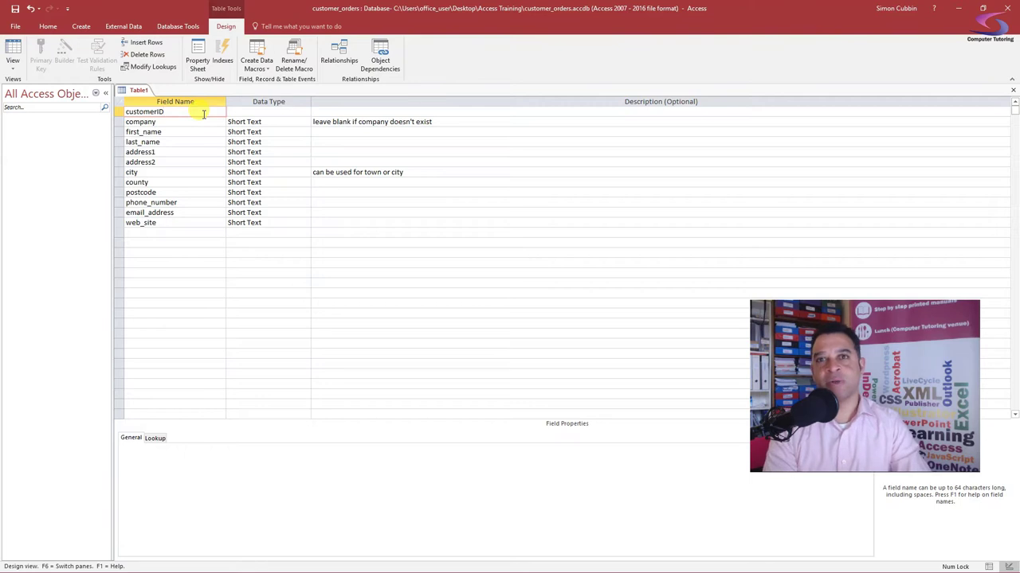
pyautogui.click(269, 112)
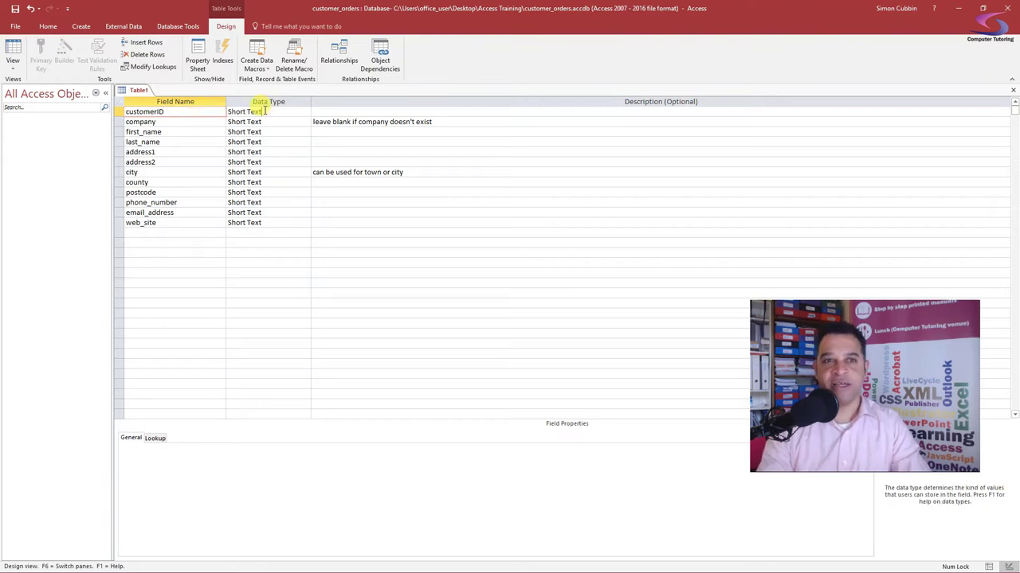
pyautogui.click(306, 115)
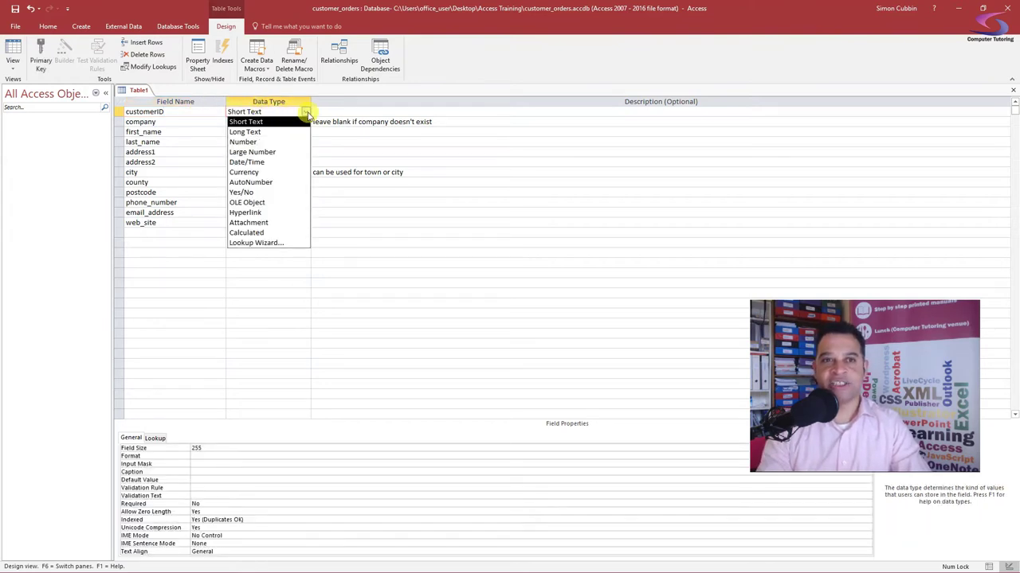
pyautogui.click(285, 182)
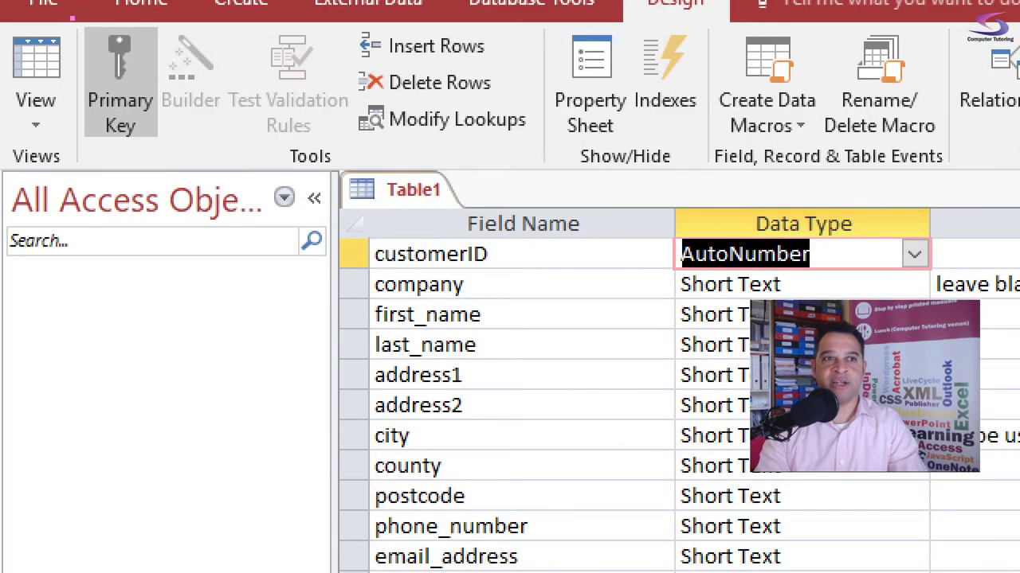
# Step: Set the customerID field as the table's primary key
pyautogui.click(43, 57)
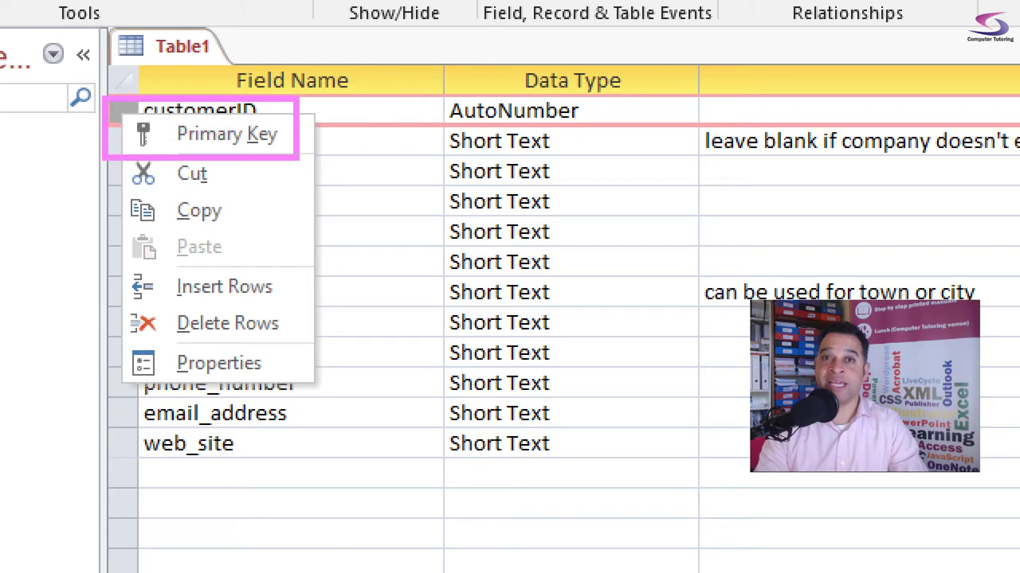
pyautogui.click(137, 128)
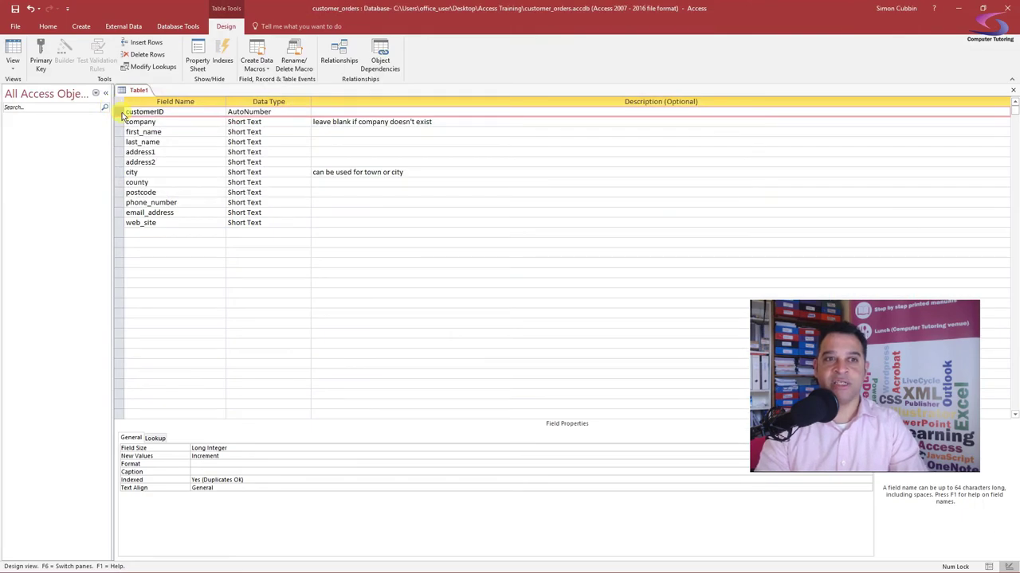
pyautogui.rightClick(122, 115)
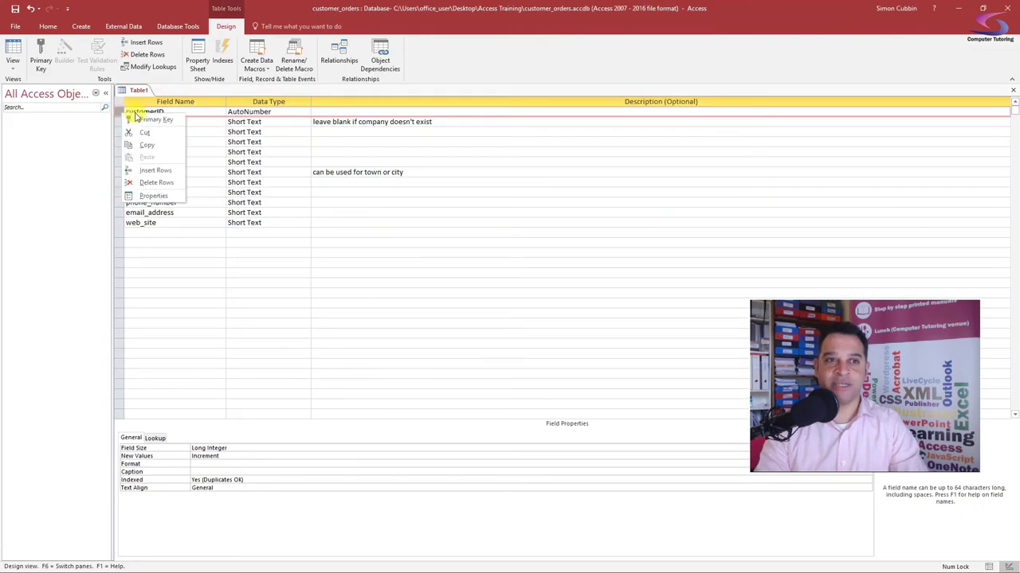
pyautogui.click(137, 119)
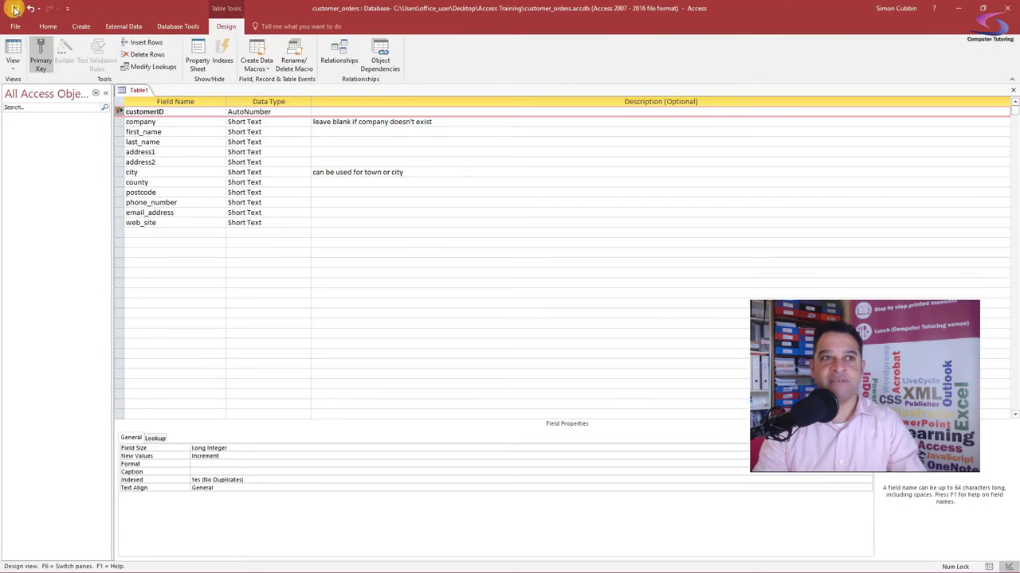
# Step: Save the new table under the name tblCustomers
pyautogui.click(46, 27)
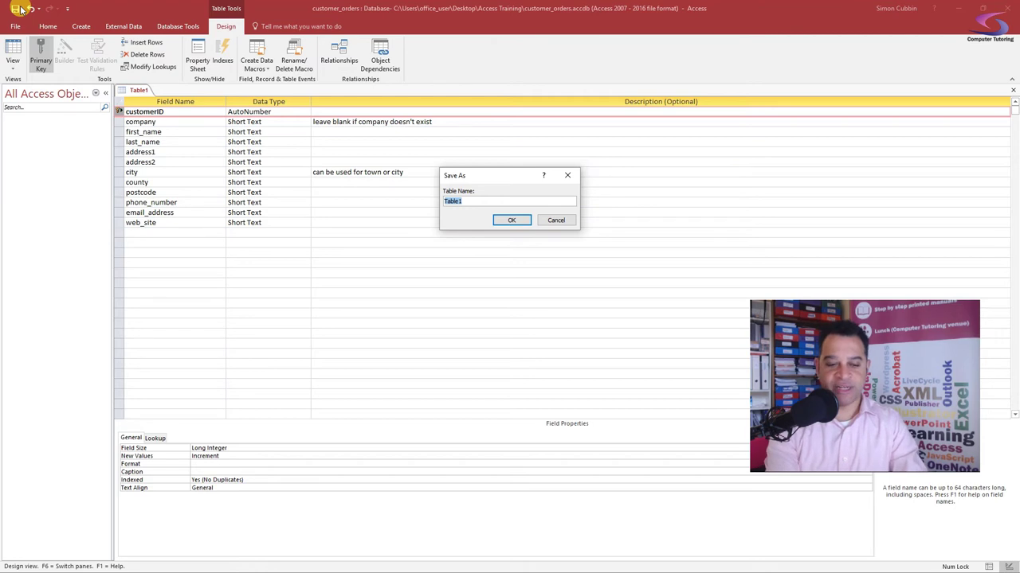
pyautogui.write('tblCus')
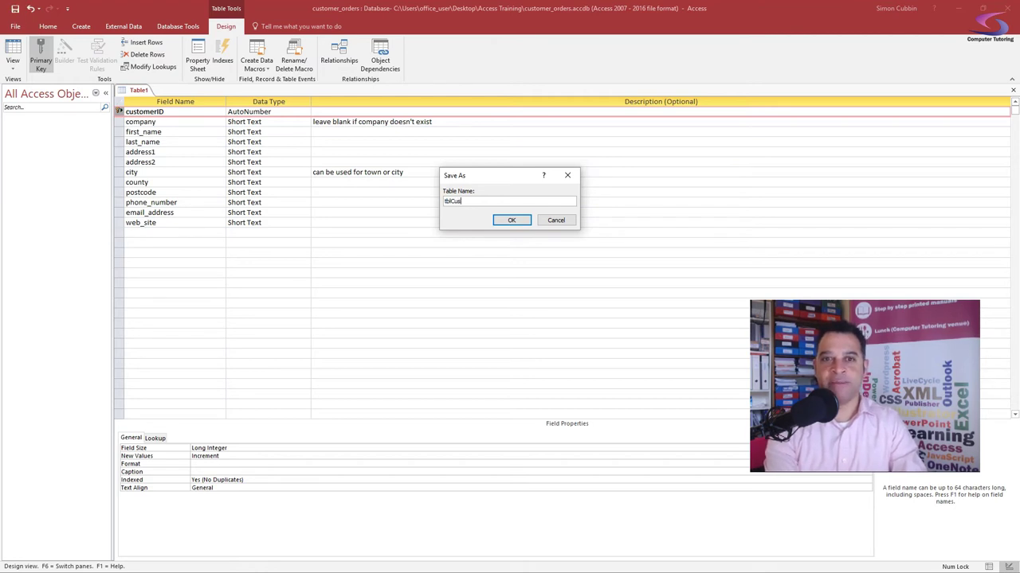
pyautogui.write('tomers')
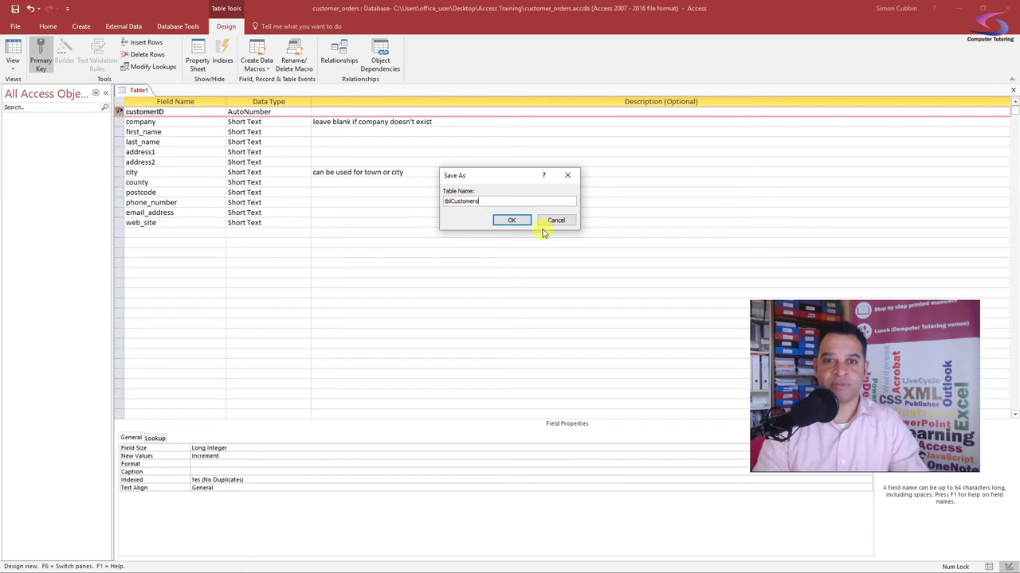
pyautogui.click(514, 219)
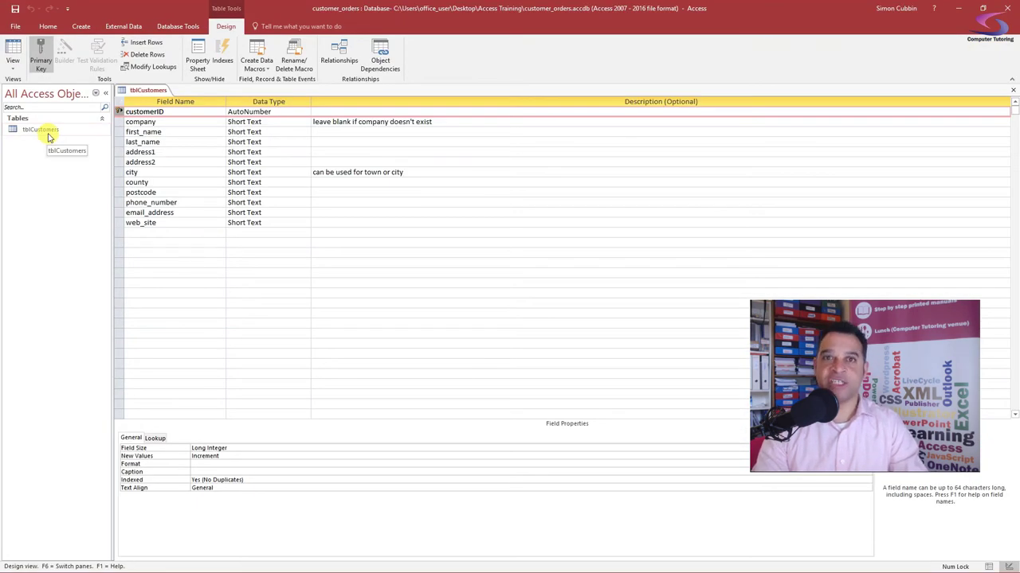
# Step: Display the tblCustomers table in Datasheet View
pyautogui.click(14, 70)
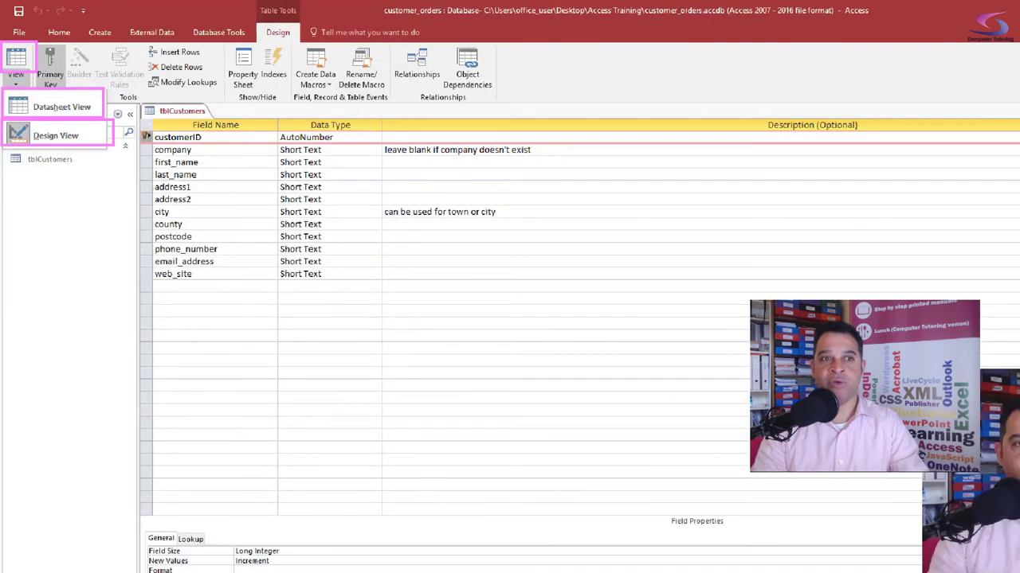
pyautogui.click(35, 92)
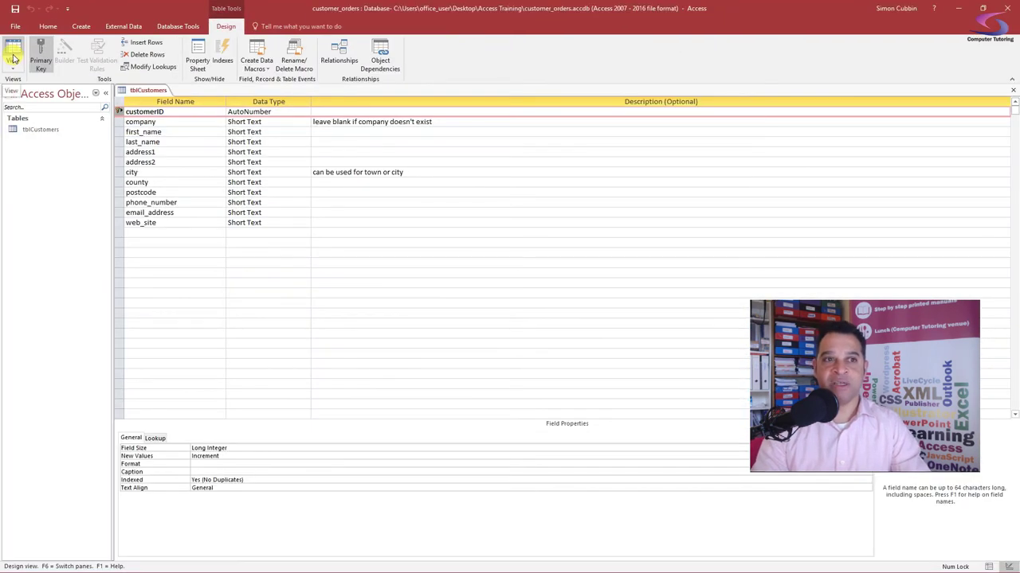
pyautogui.click(13, 54)
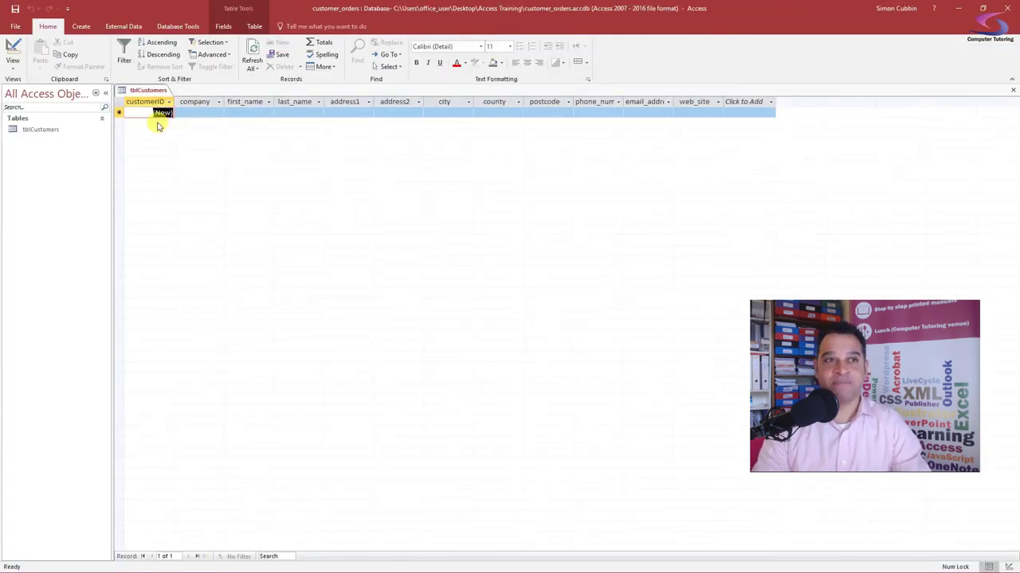
# Step: Start the first customer record with the company ACME and the contact's first and last name
pyautogui.click(205, 112)
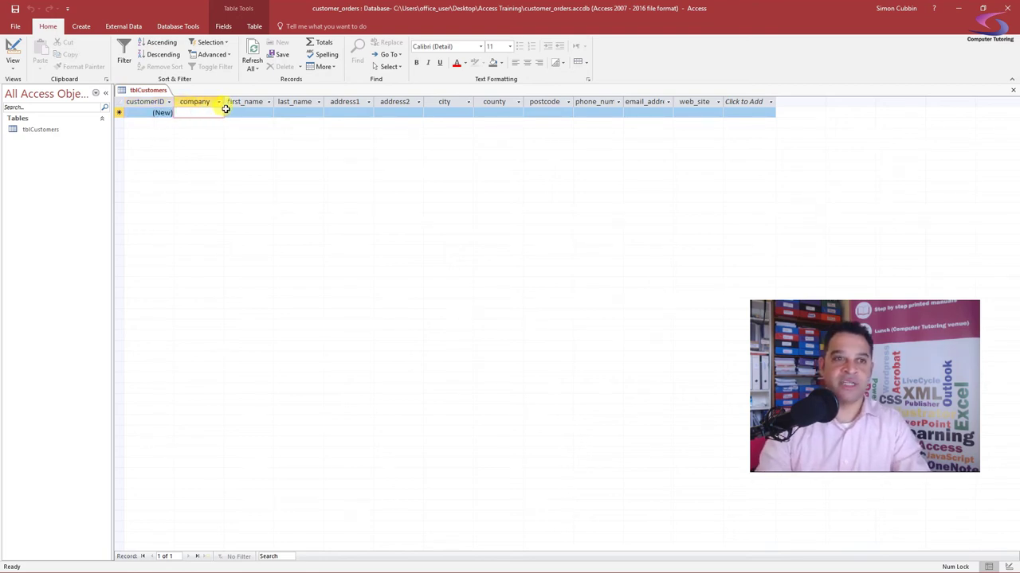
pyautogui.write('A')
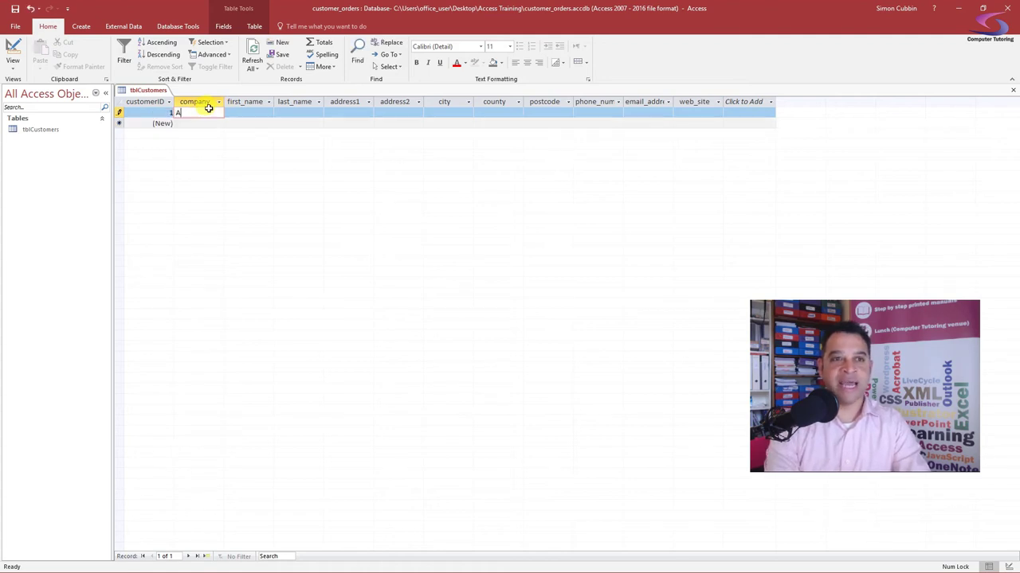
pyautogui.write('CME')
pyautogui.press('Tab')
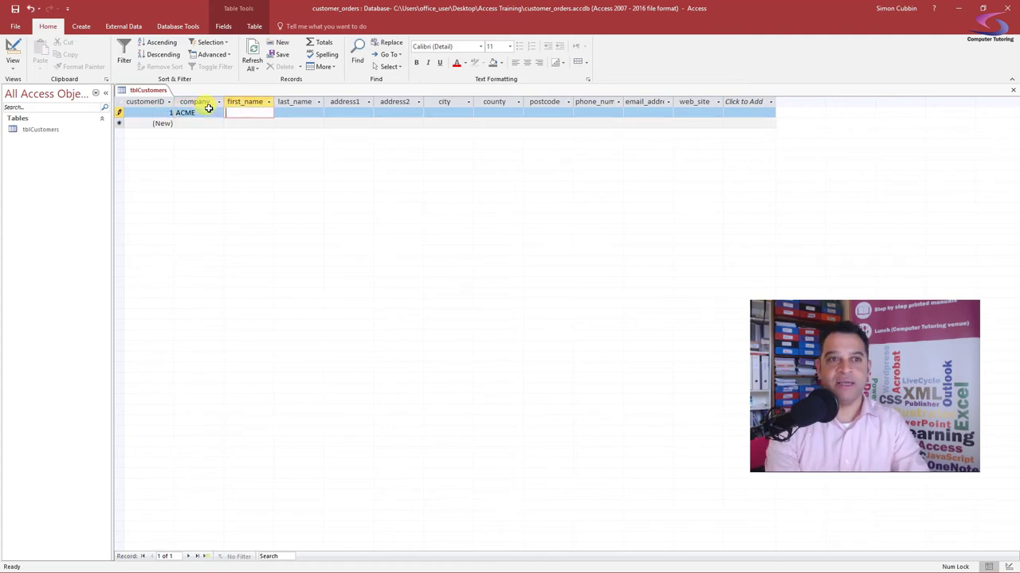
pyautogui.write('Mickey')
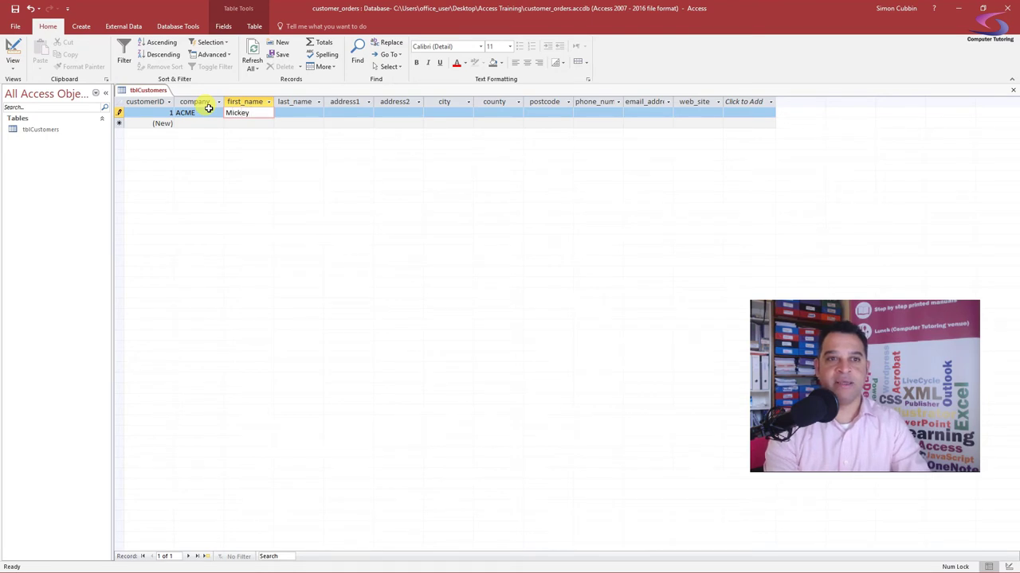
pyautogui.press('Tab')
pyautogui.write('Mouse')
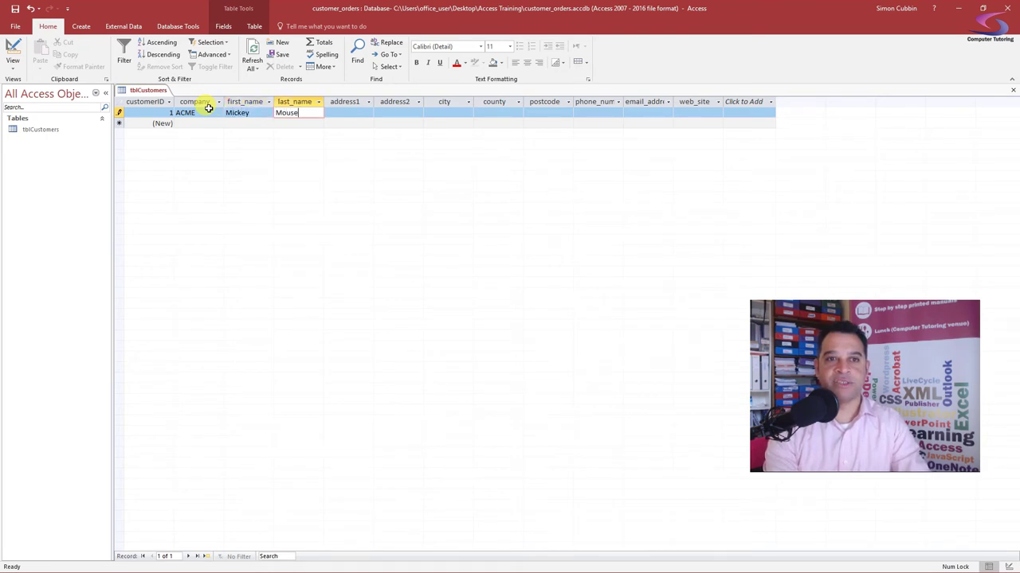
pyautogui.press('Tab')
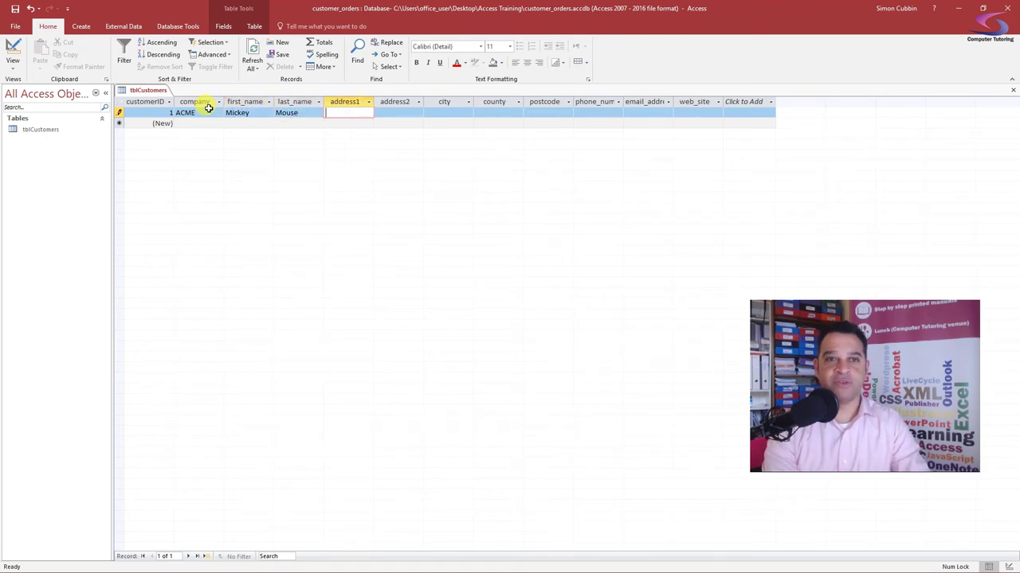
# Step: Fill in the ACME record's street address, city, county and postcode, leaving address2 blank
pyautogui.write('39 Disney Ble')
pyautogui.press('Tab')
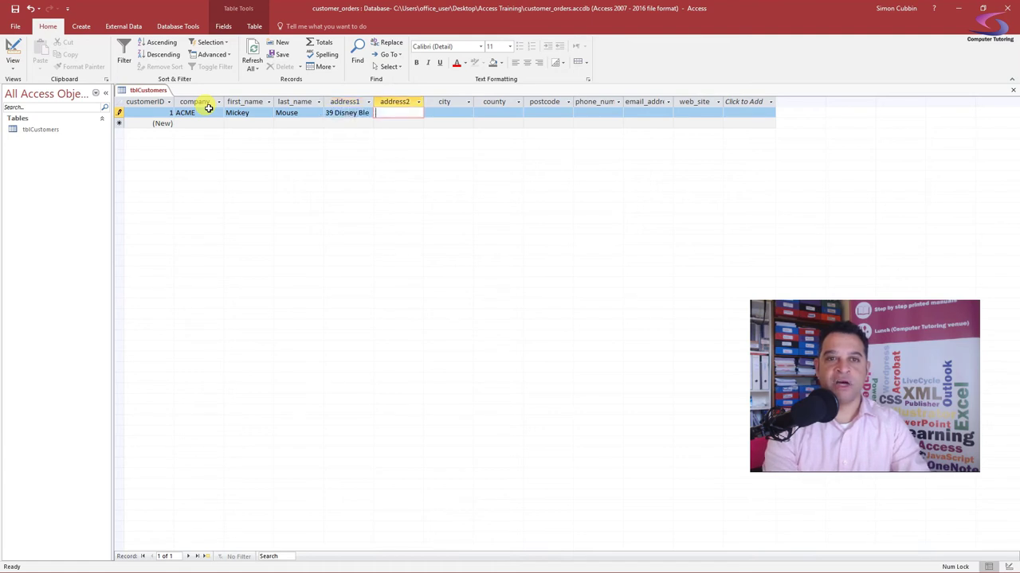
pyautogui.press('Tab')
pyautogui.write('Disnela')
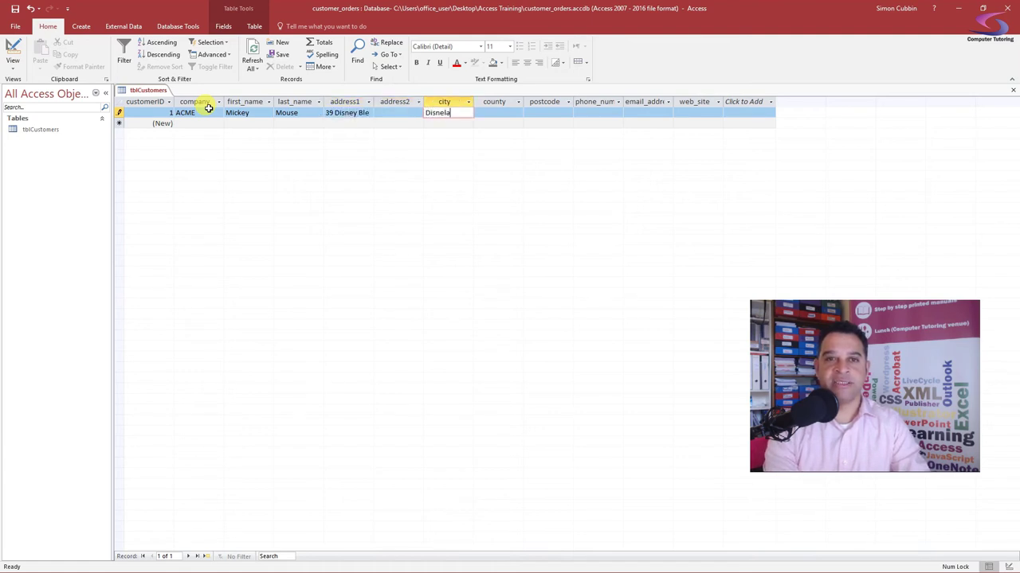
pyautogui.write('nd')
pyautogui.press('Tab')
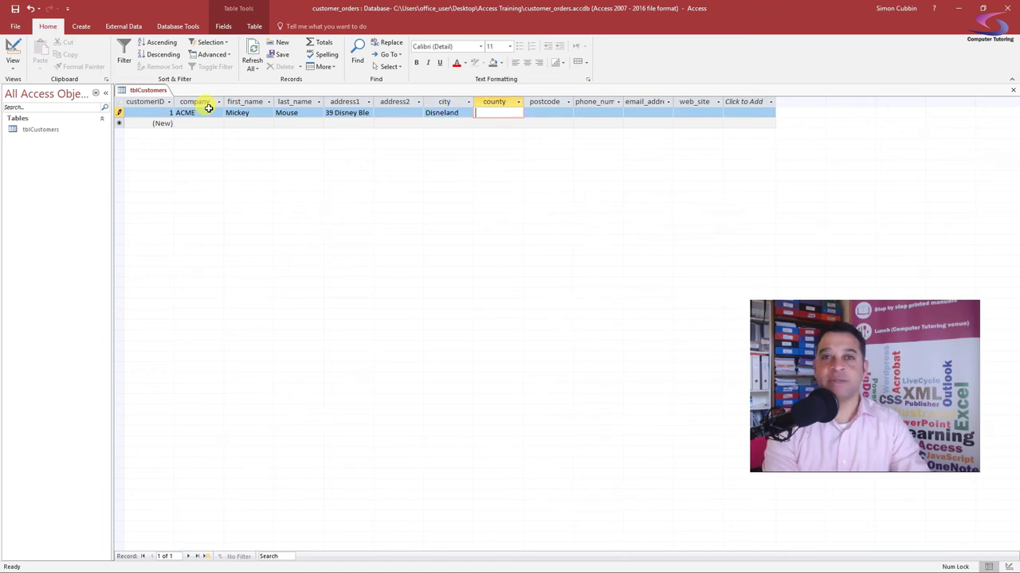
pyautogui.write('Flori')
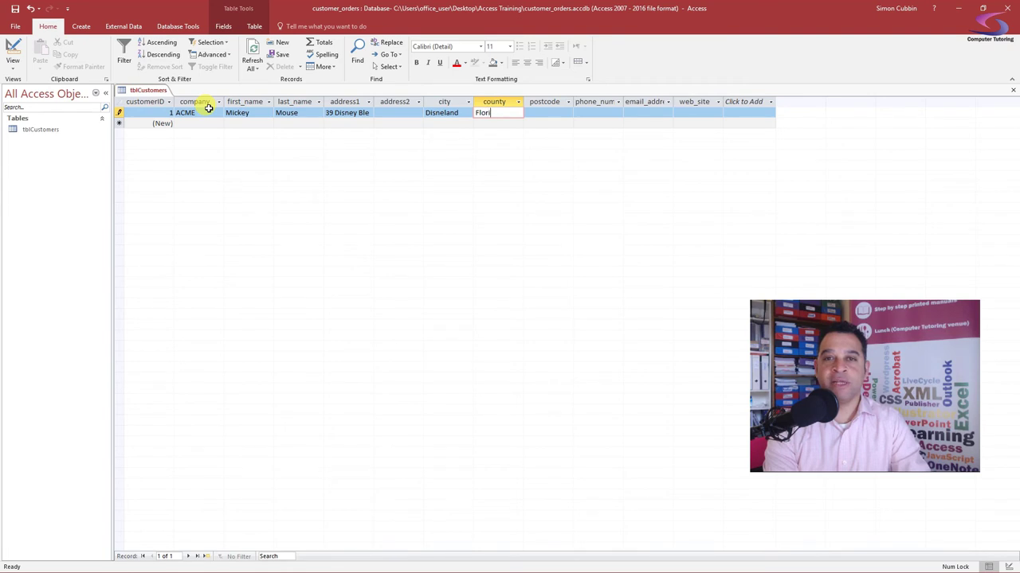
pyautogui.write('da')
pyautogui.press('Tab')
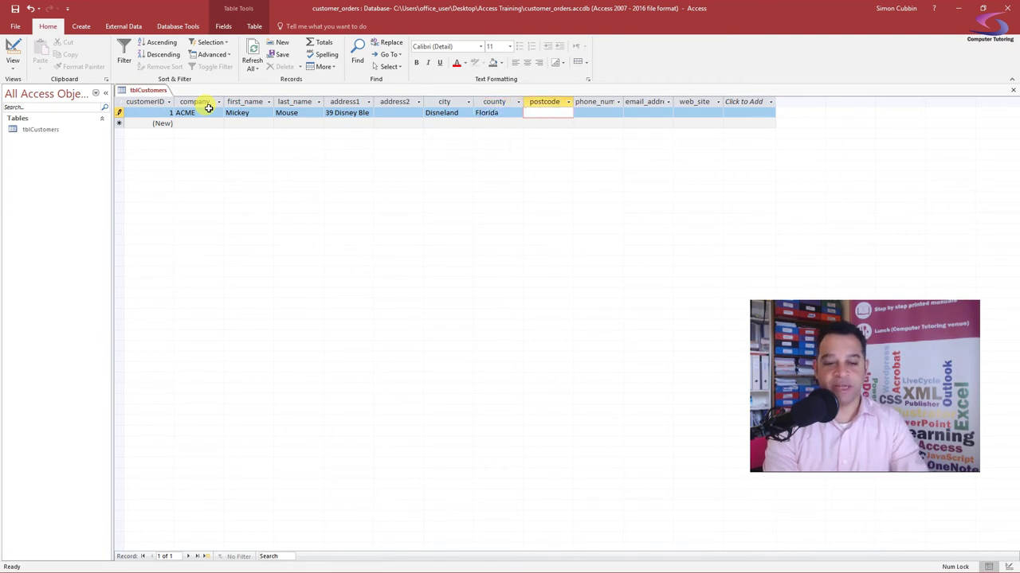
pyautogui.write('55866')
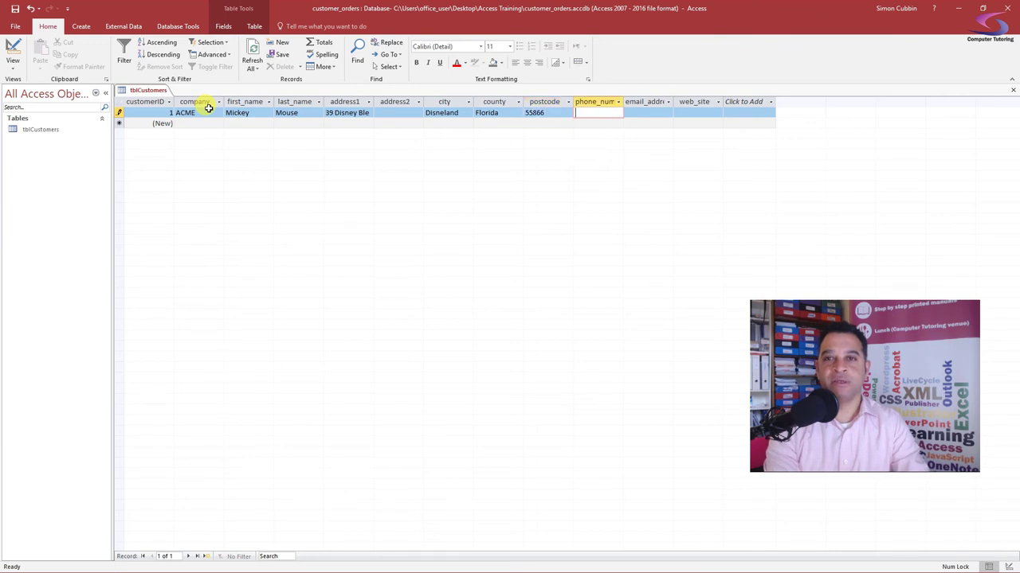
pyautogui.press('Tab')
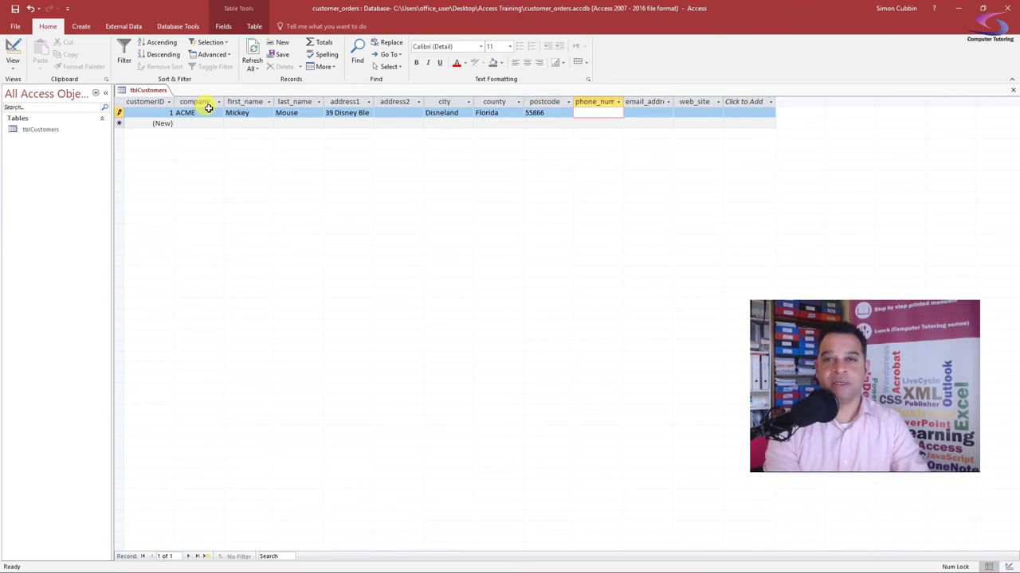
pyautogui.write('555-')
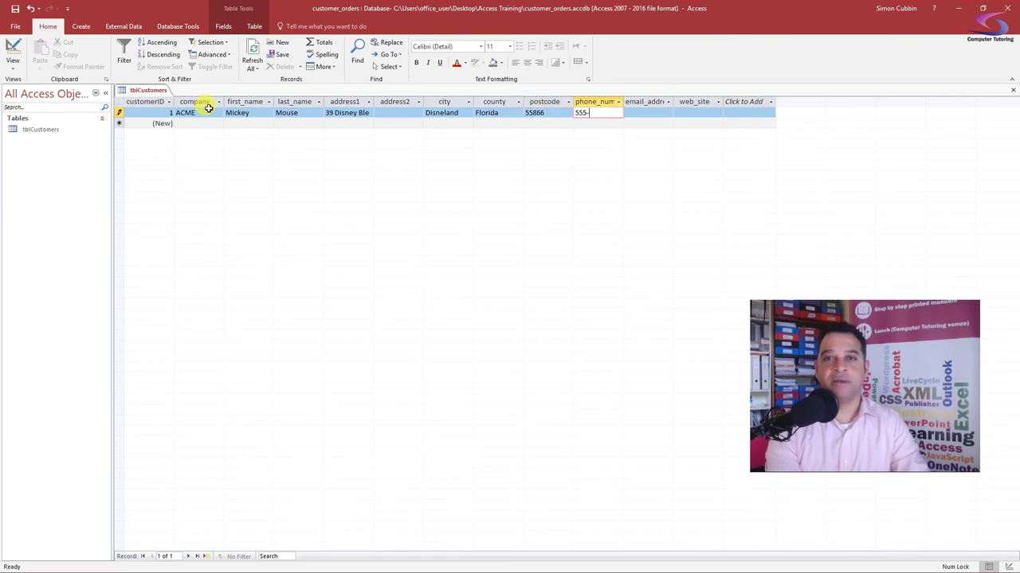
pyautogui.write('4873')
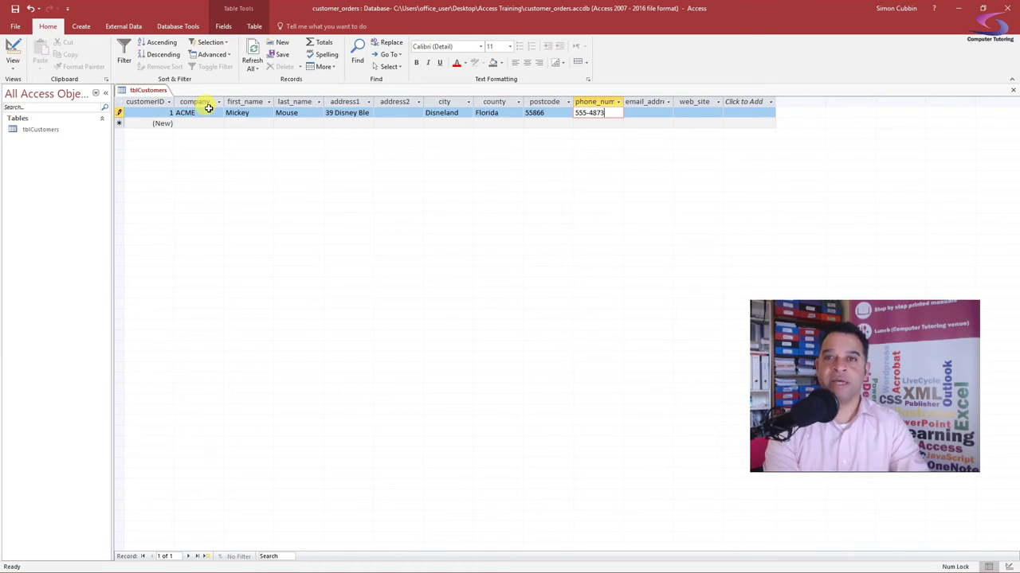
pyautogui.press('Tab')
pyautogui.write('mickey@disnel')
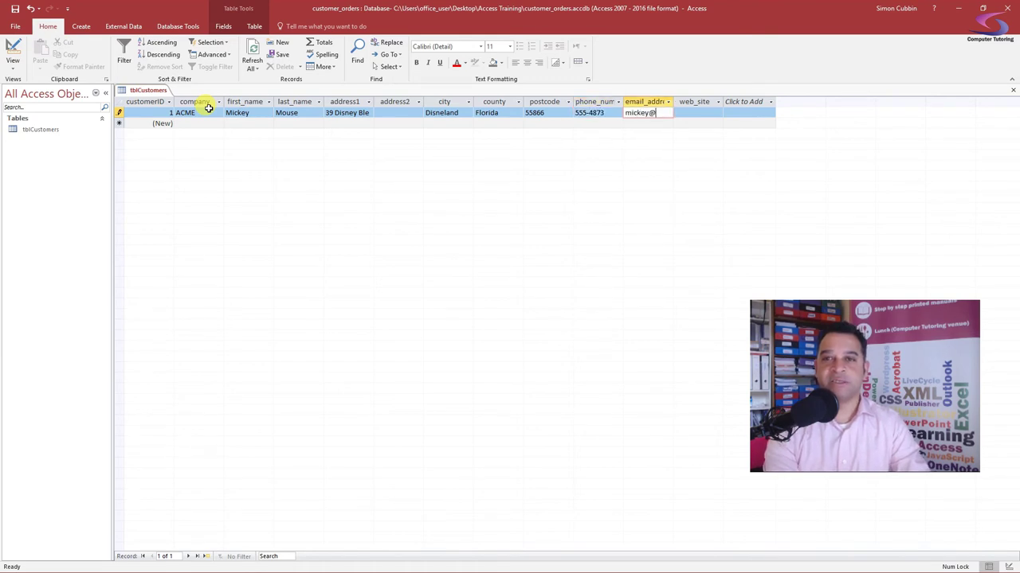
pyautogui.write('y.com')
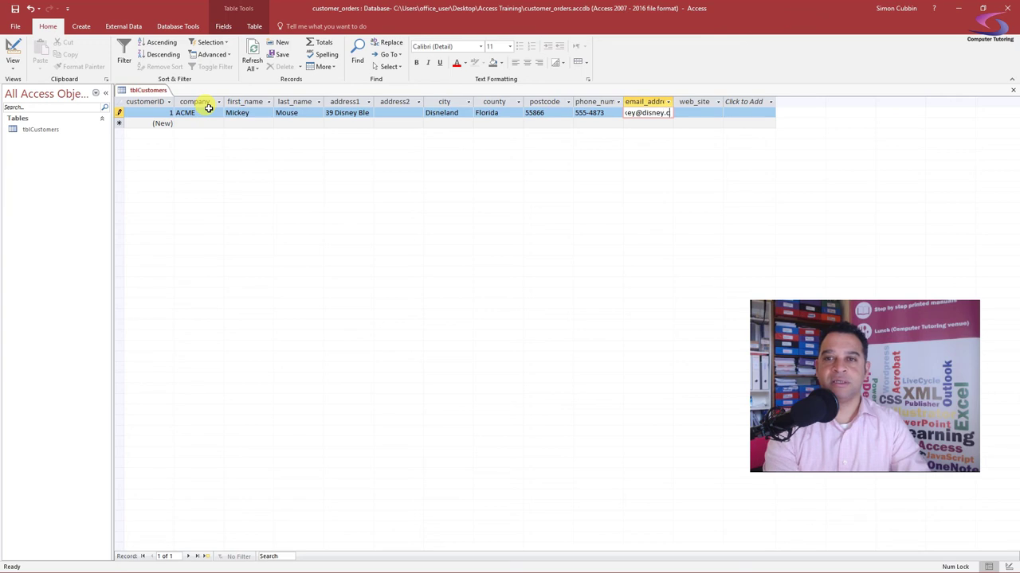
pyautogui.press('Tab')
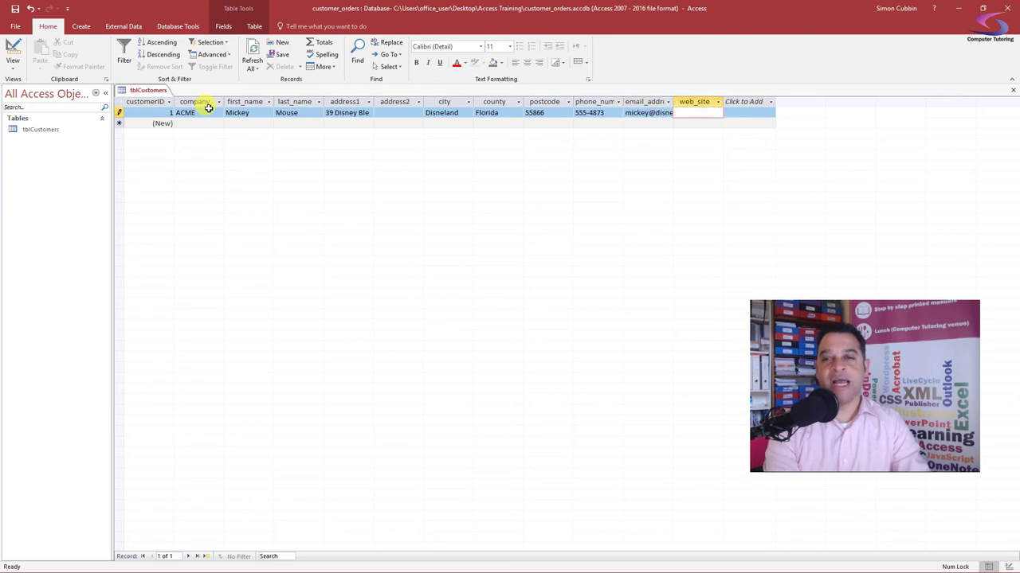
pyautogui.write('www.dis')
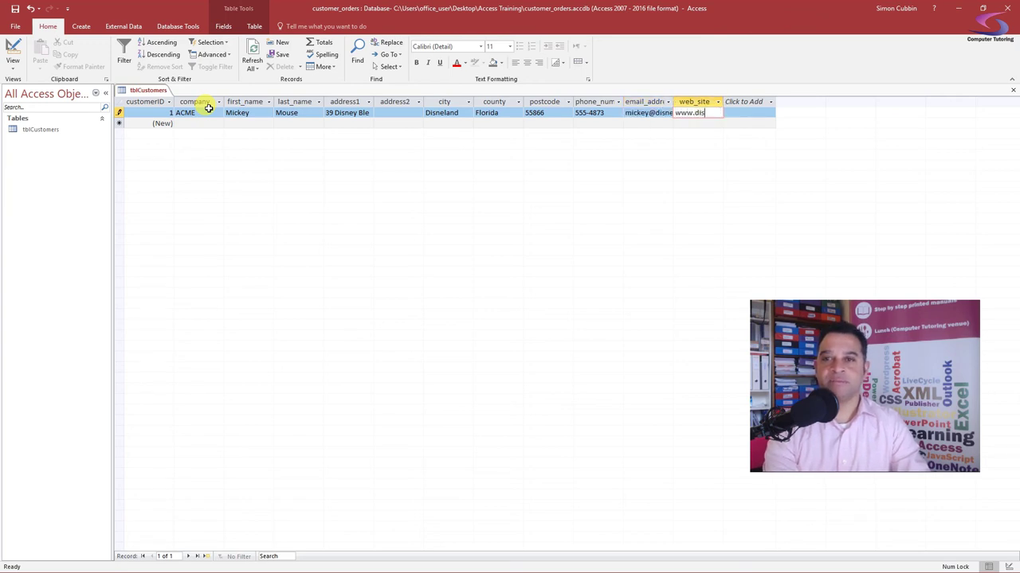
pyautogui.write('ney.co.uk')
pyautogui.press('Tab')
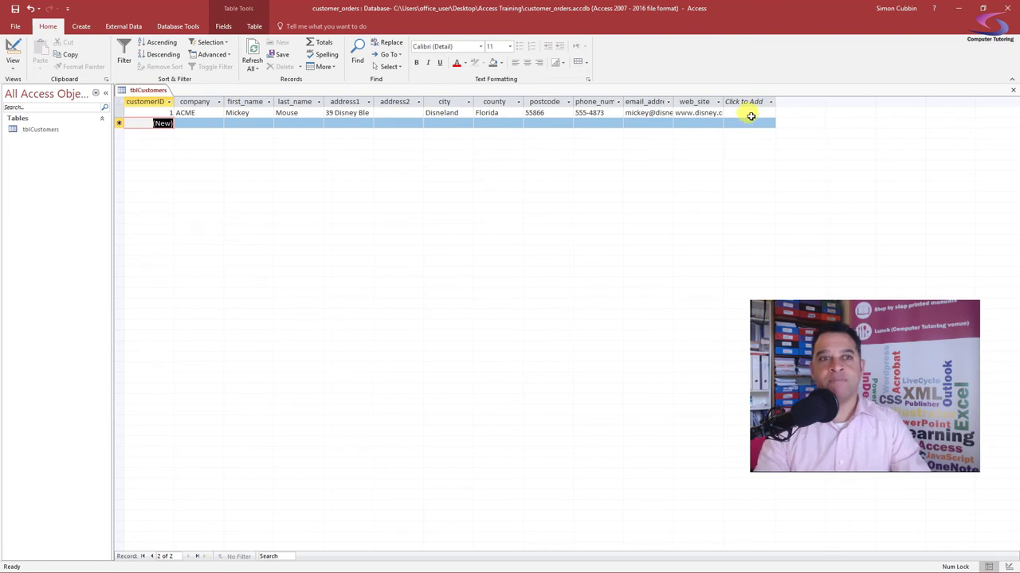
# Step: In Design View, add a product_ordered field below web_site with the Short Text data type
pyautogui.click(14, 49)
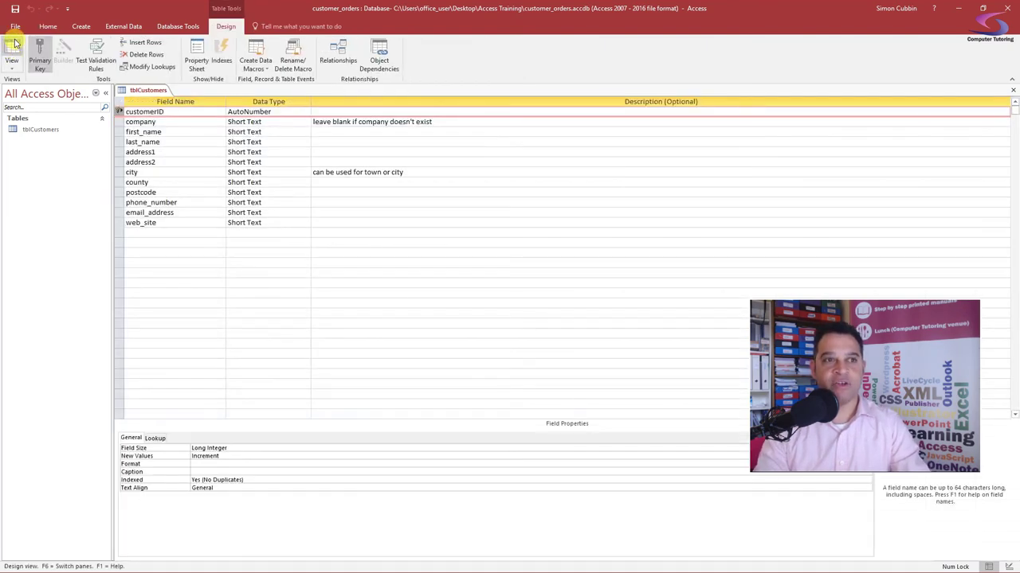
pyautogui.click(157, 234)
pyautogui.write('proj')
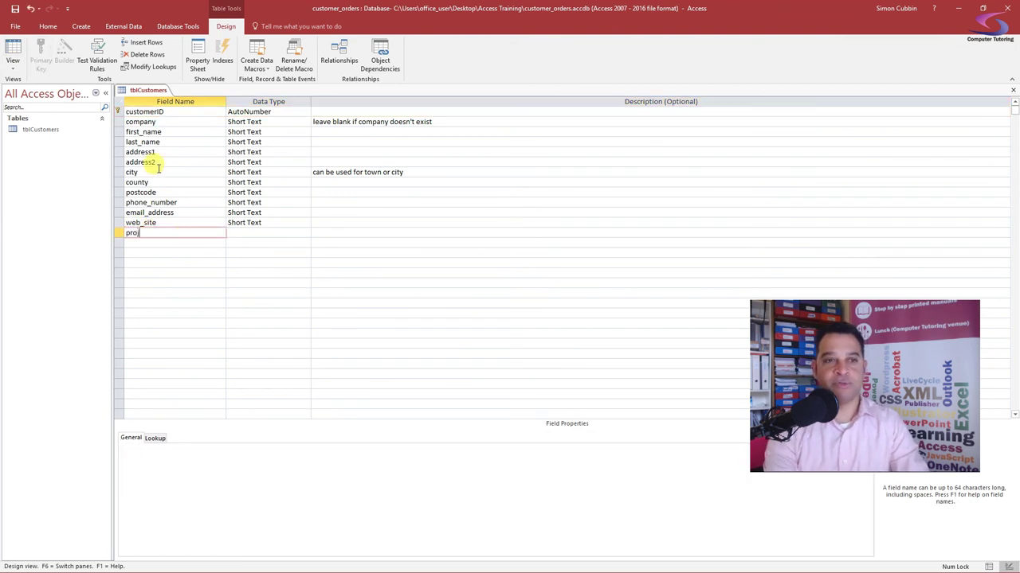
pyautogui.write('duct_')
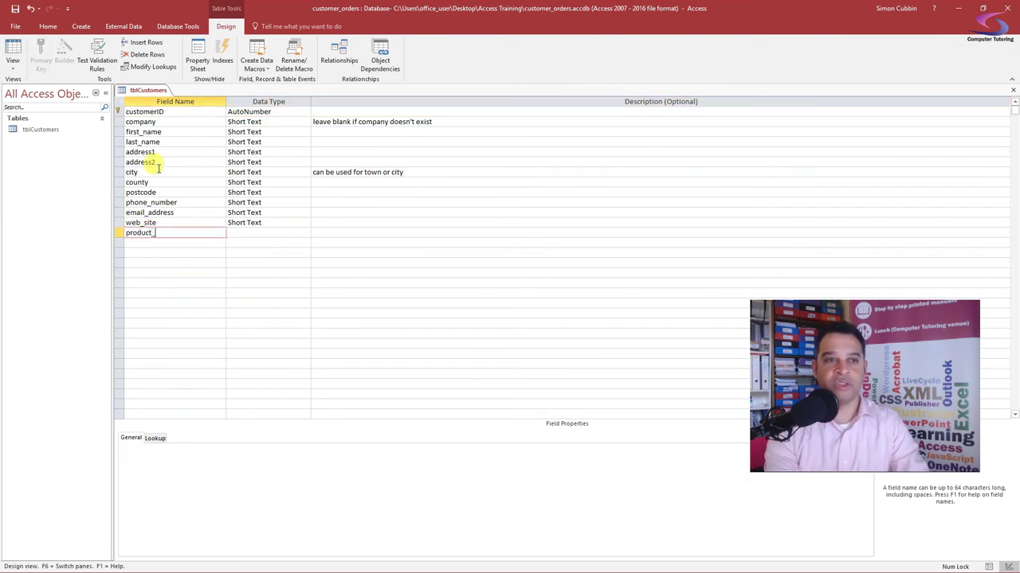
pyautogui.write('order')
pyautogui.press('Tab')
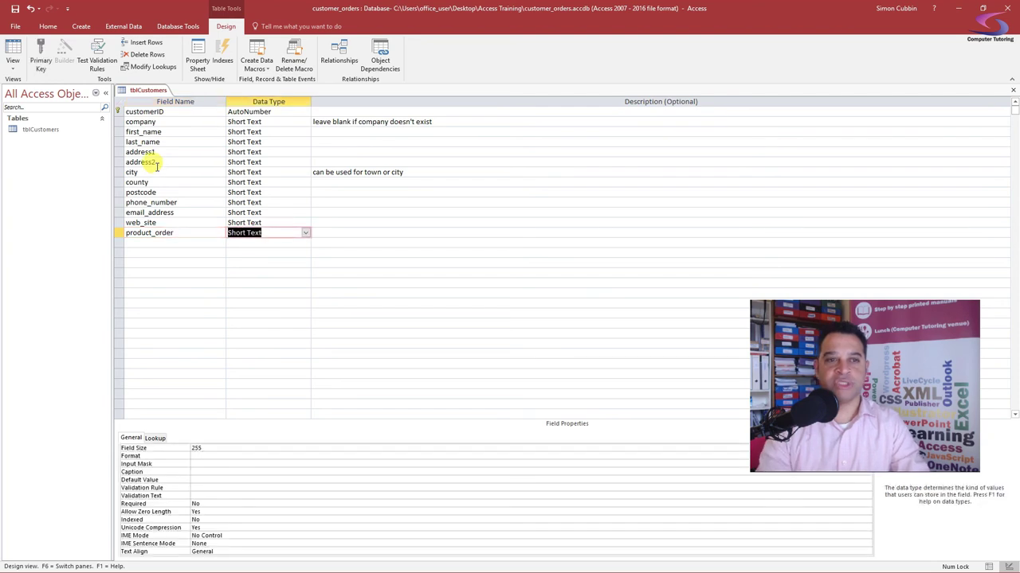
pyautogui.click(189, 233)
pyautogui.write('ed')
pyautogui.click(251, 233)
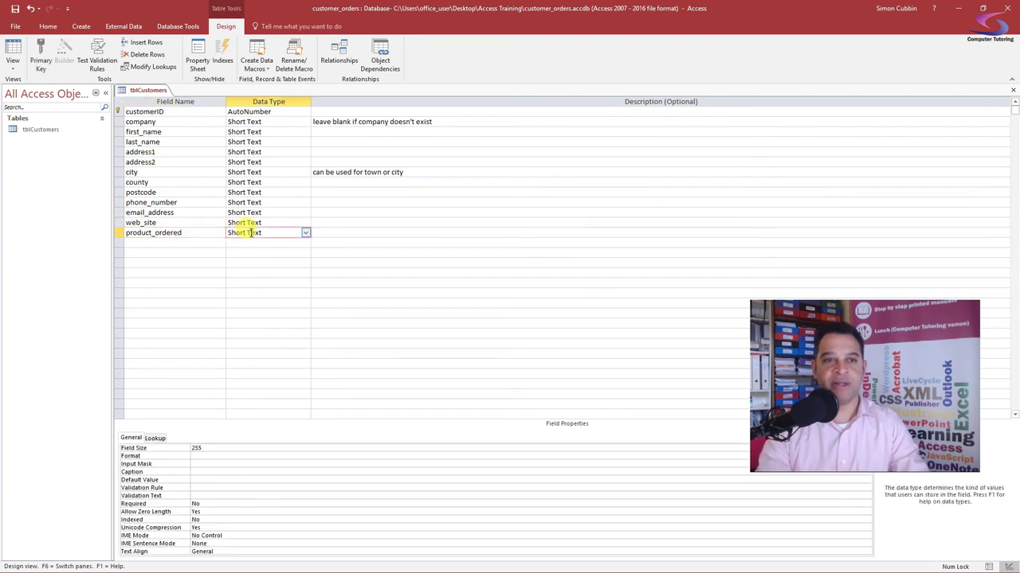
# Step: Save the changed table while returning to Datasheet View, and enter Eggs as the ACME record's product_ordered
pyautogui.click(12, 59)
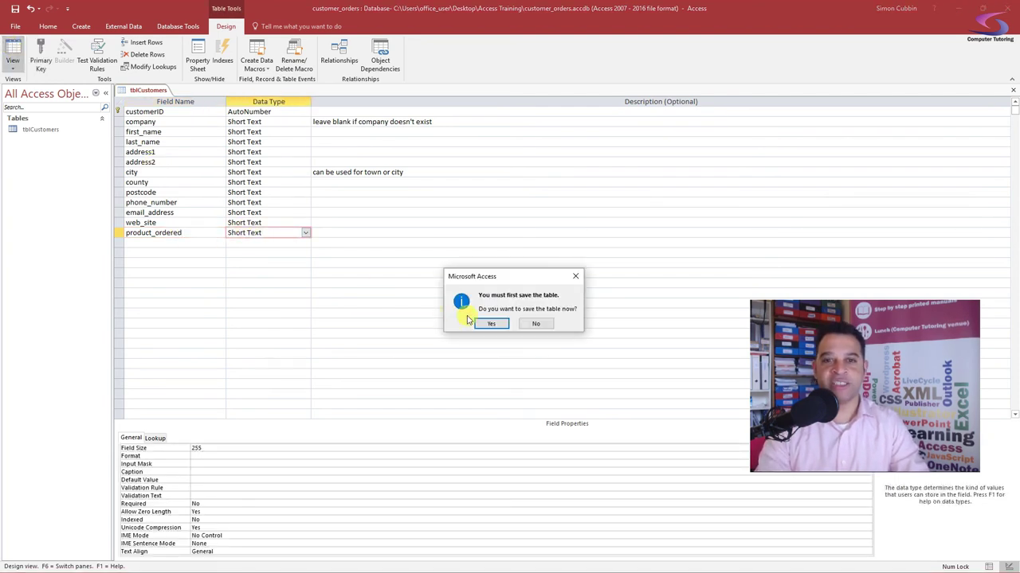
pyautogui.click(493, 323)
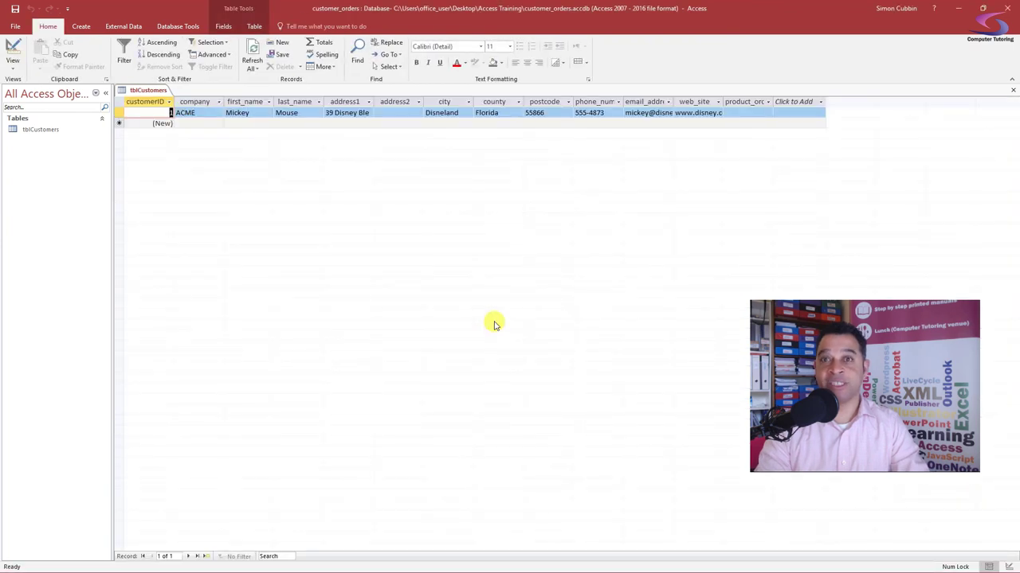
pyautogui.click(750, 113)
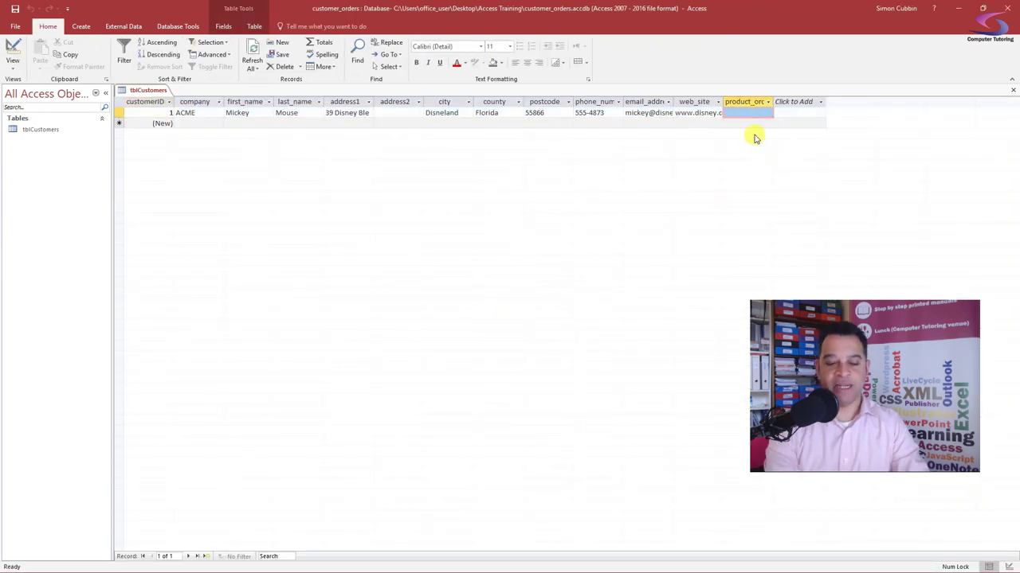
pyautogui.write('Eggs')
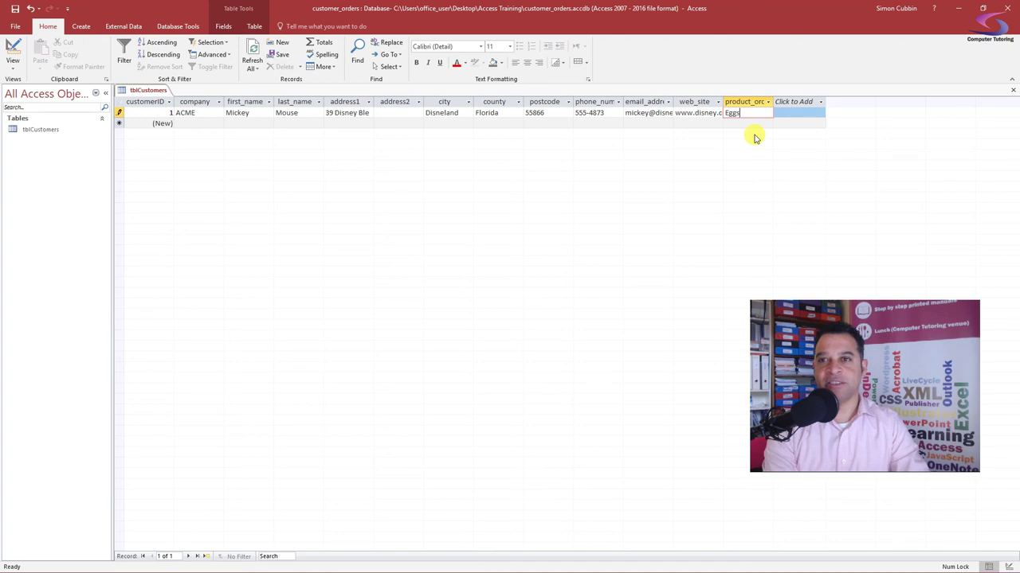
pyautogui.click(787, 112)
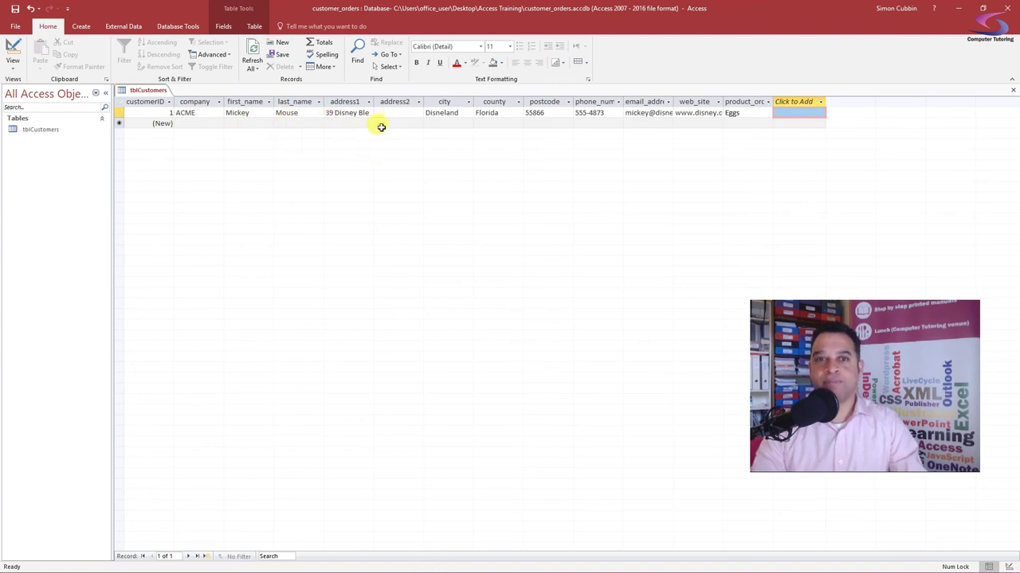
# Step: Correct the spelling of the ACME record's city to Disneyland
pyautogui.click(448, 113)
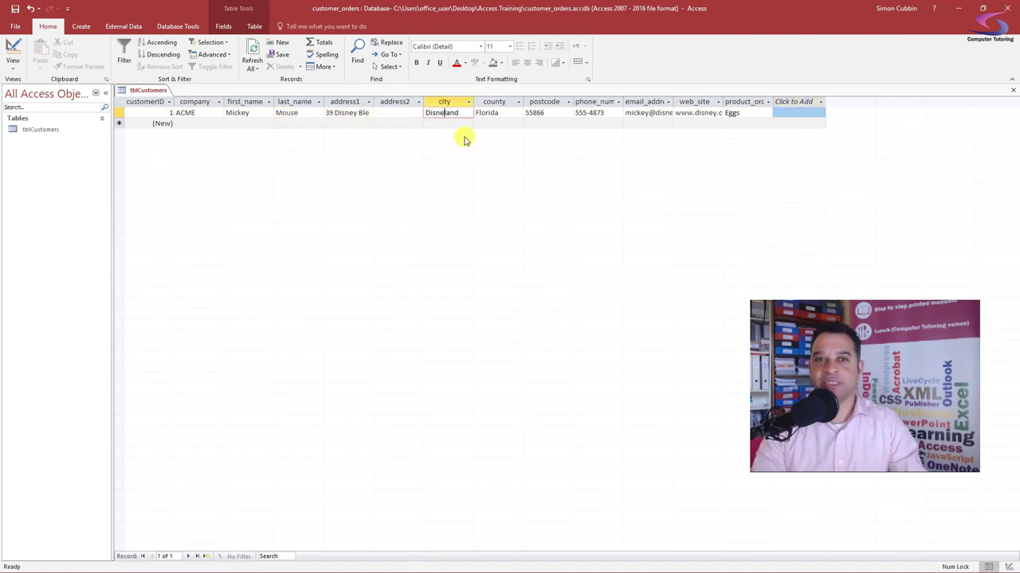
pyautogui.write('y')
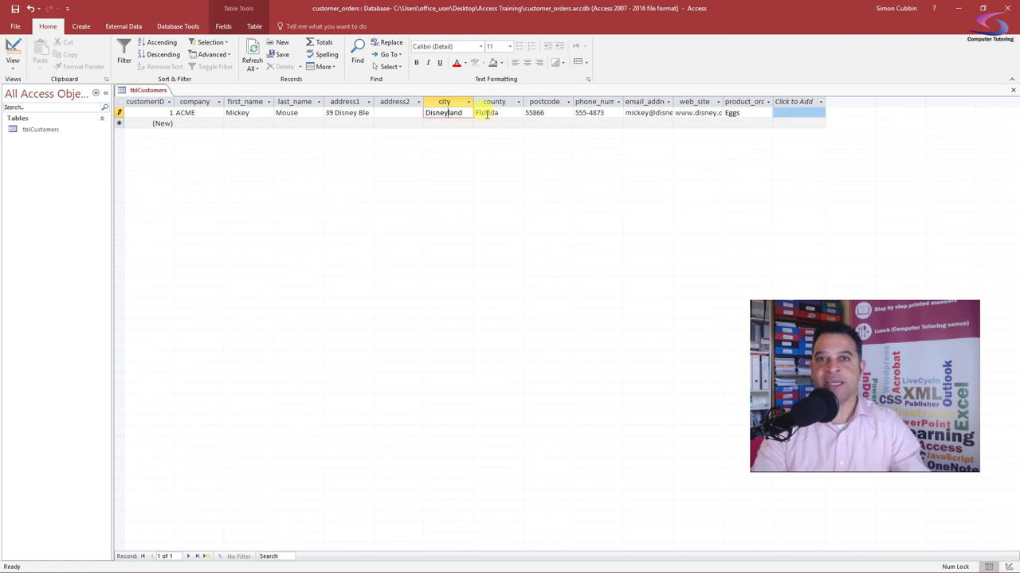
pyautogui.click(750, 123)
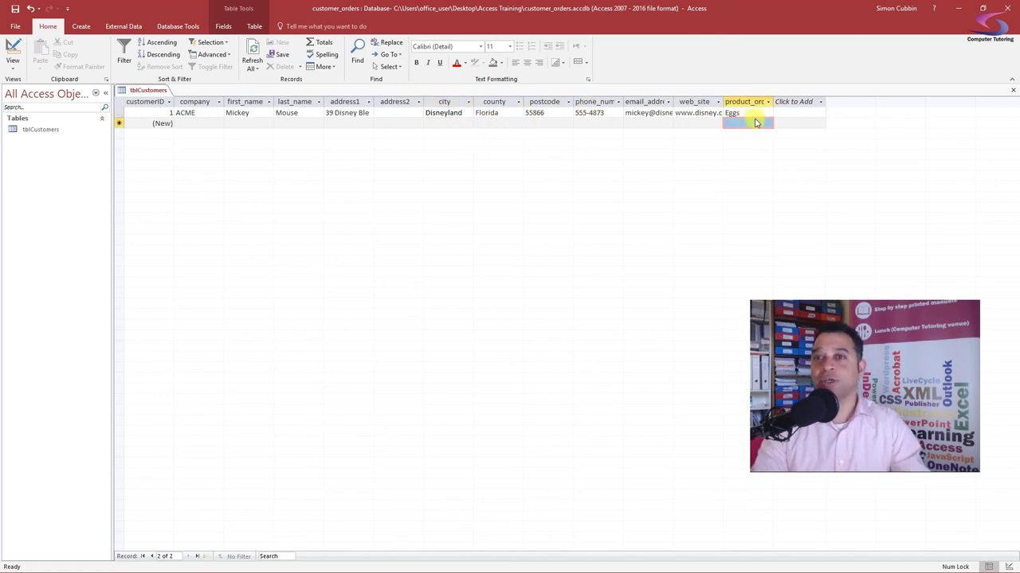